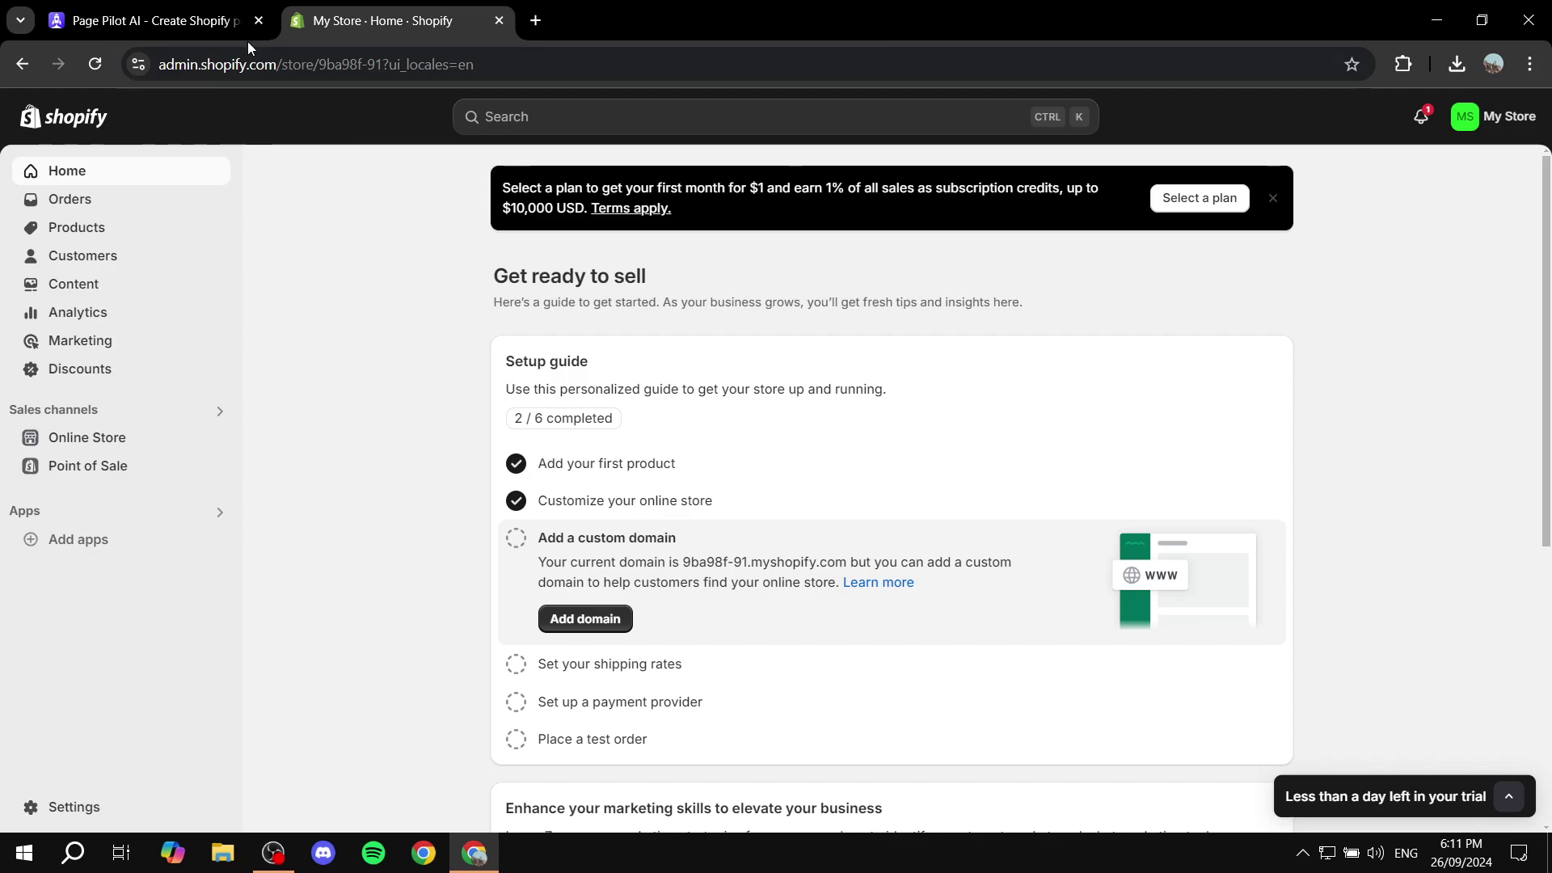
# Switch to the PagePilot AI website and review its homepage, including the three-step process for listing a product.
pyautogui.click(232, 24)
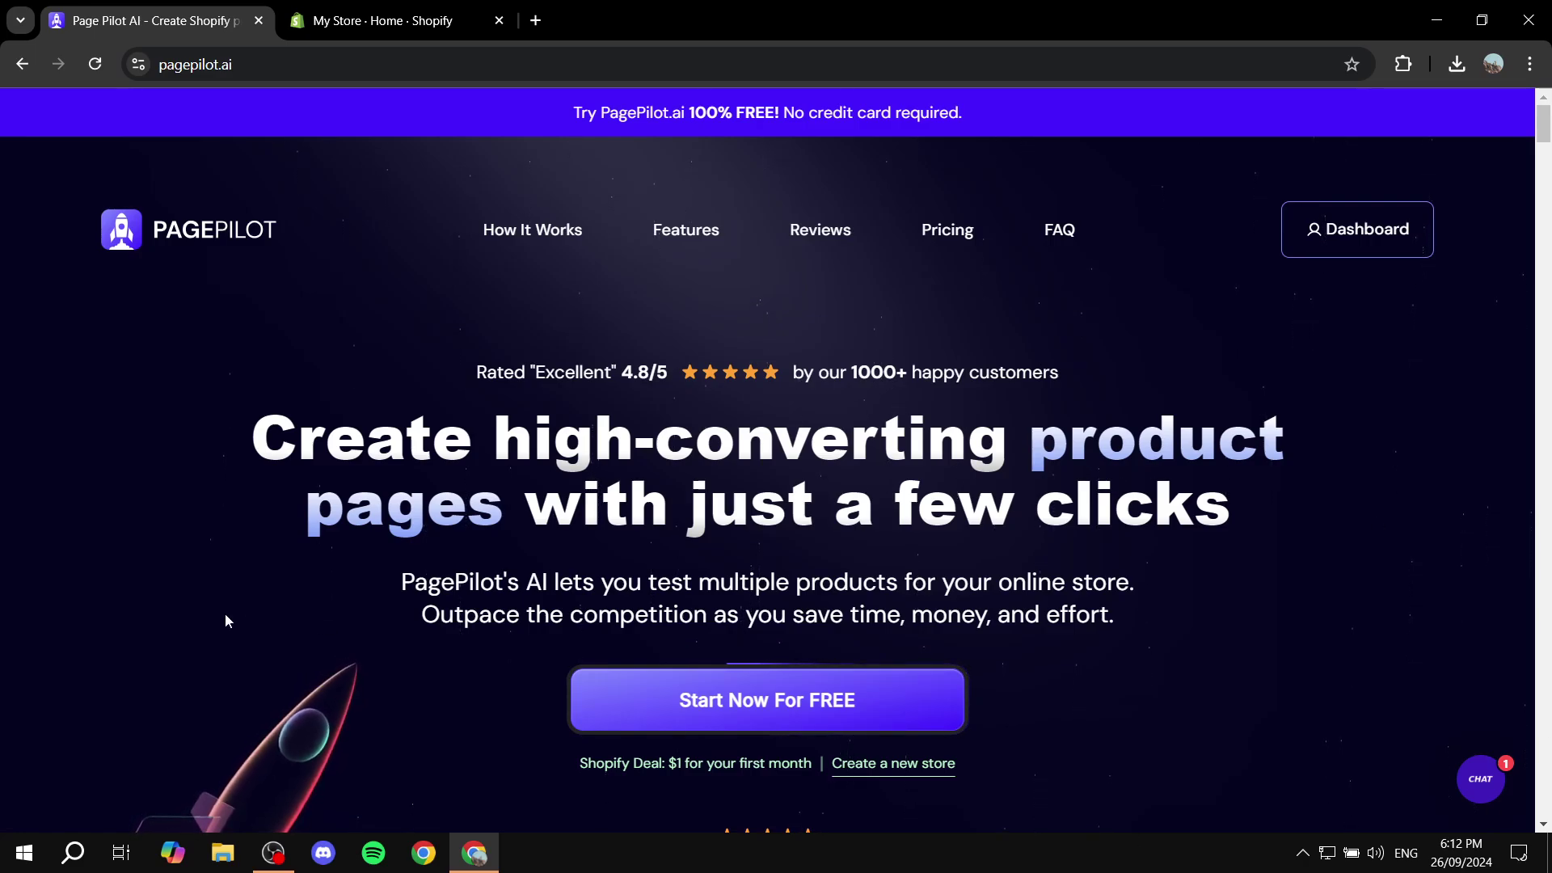
pyautogui.moveTo(250, 442); pyautogui.dragTo(1257, 441)
pyautogui.moveTo(544, 525); pyautogui.dragTo(1296, 495)
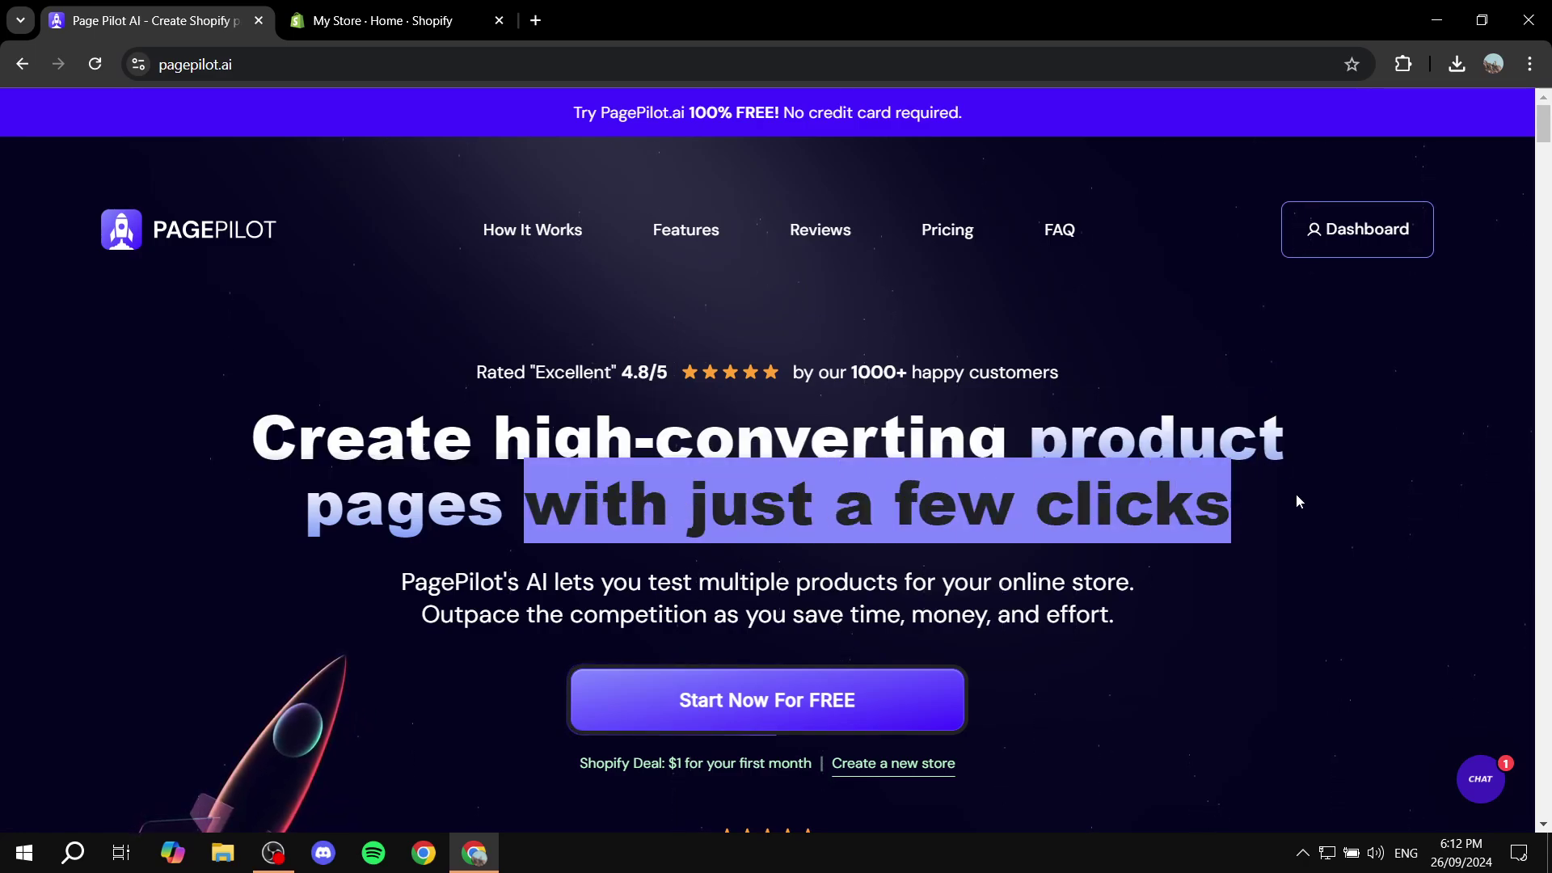
pyautogui.click(1297, 501)
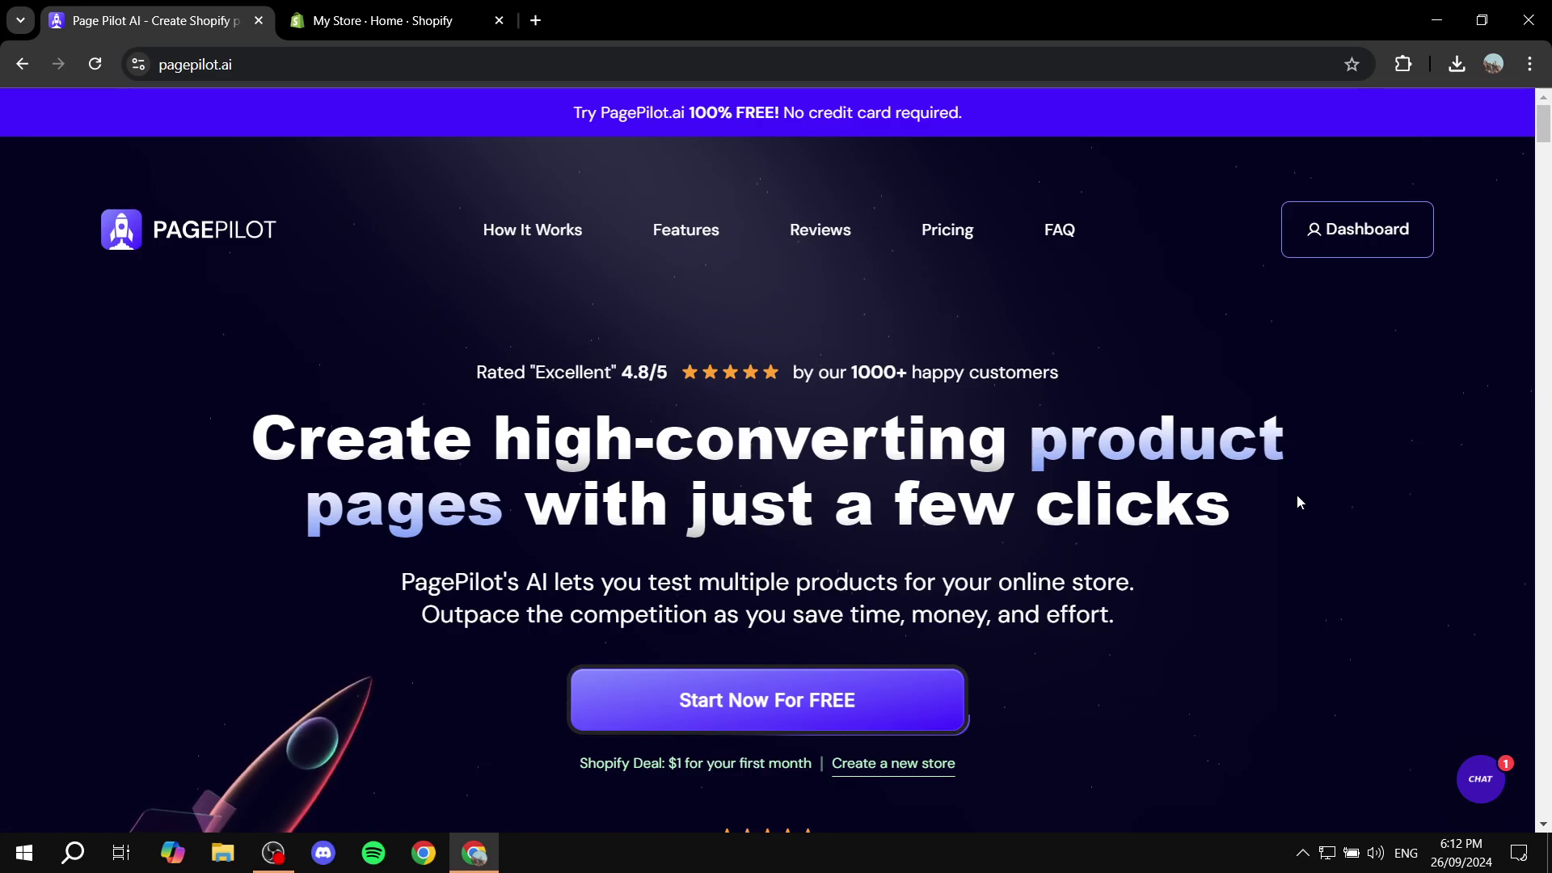
pyautogui.scroll(-6, 1302, 499)
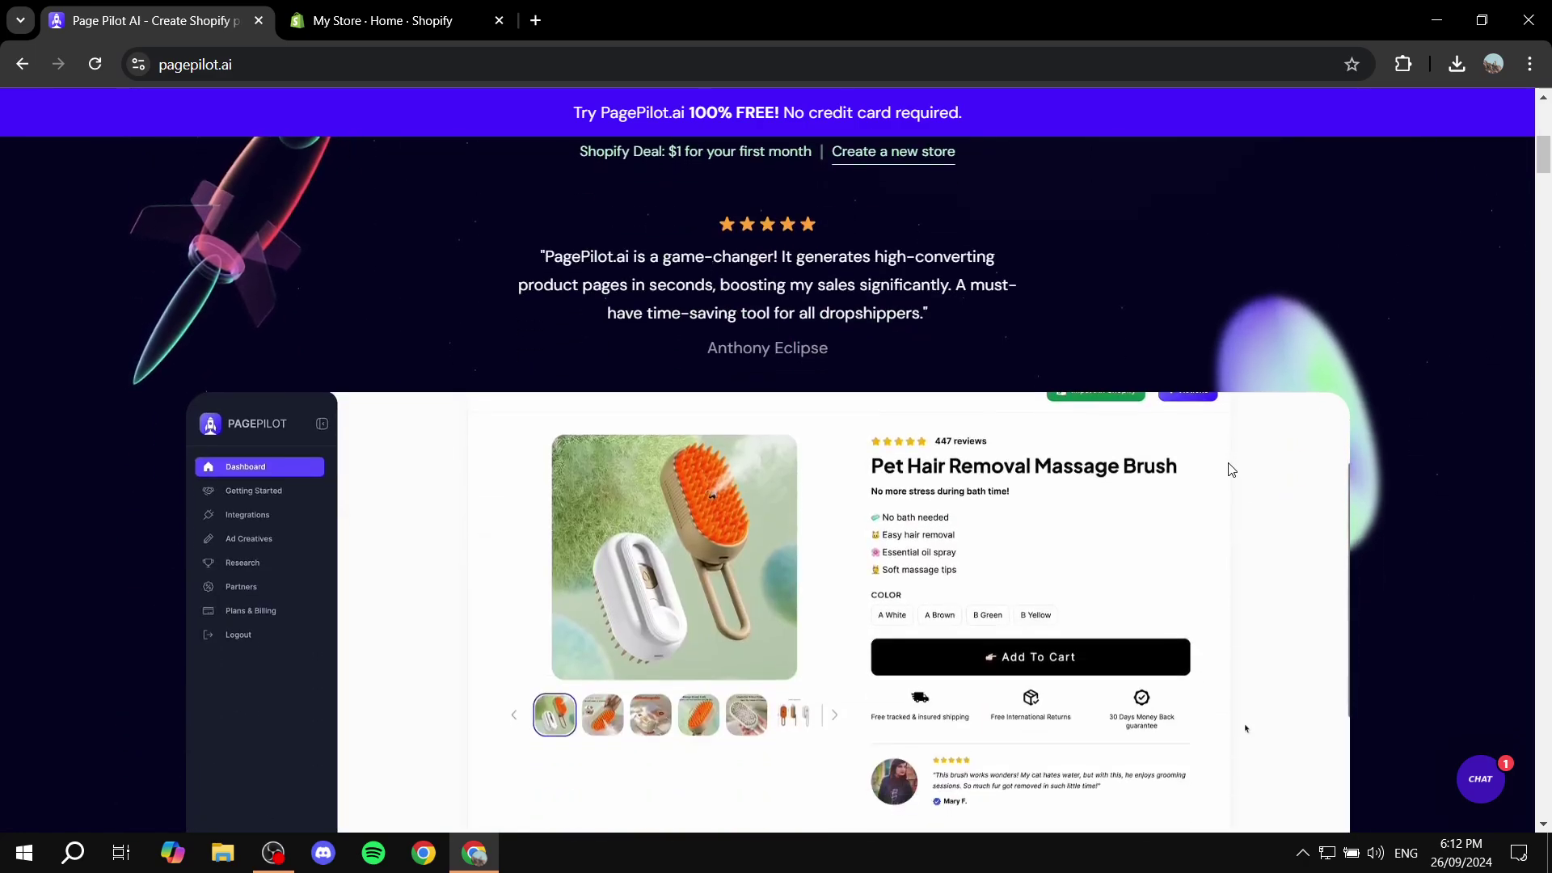
pyautogui.scroll(-3, 1264, 462)
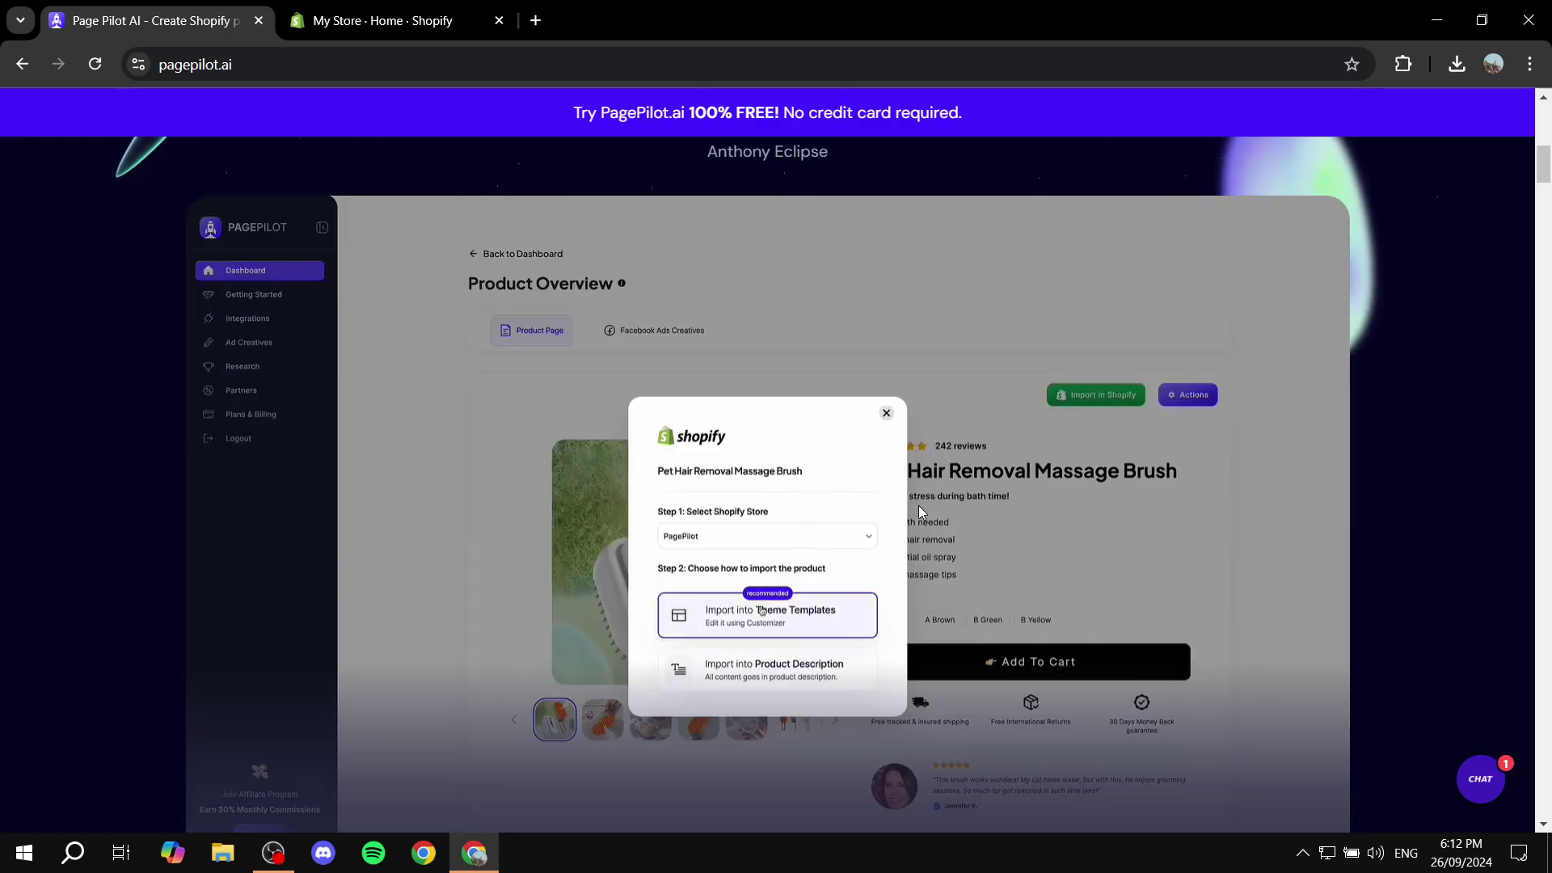
pyautogui.scroll(-8, 1012, 579)
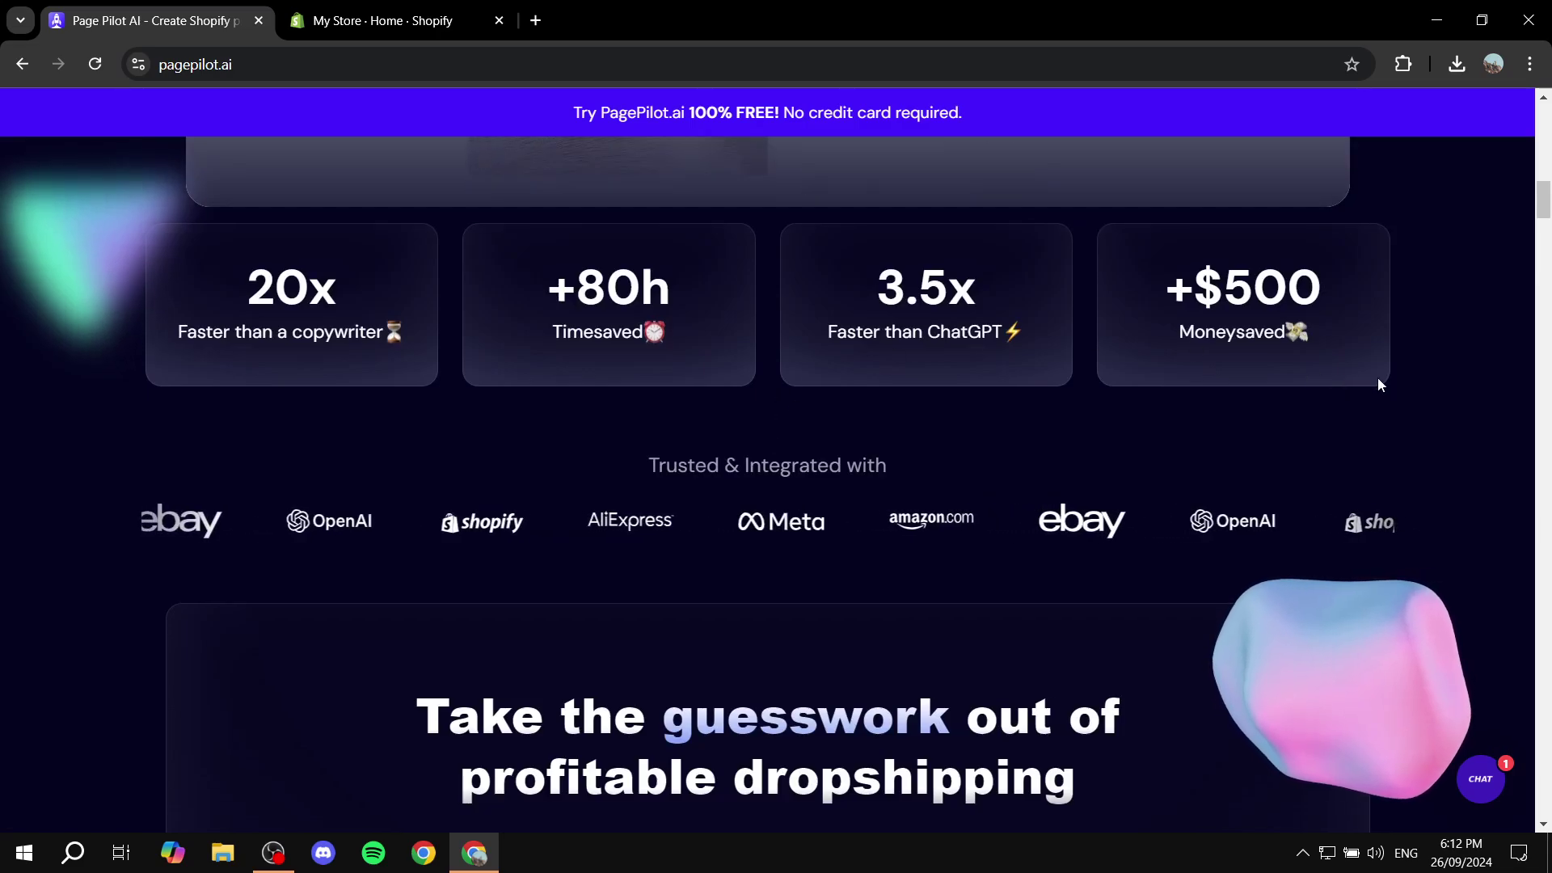
pyautogui.scroll(-15, 1293, 380)
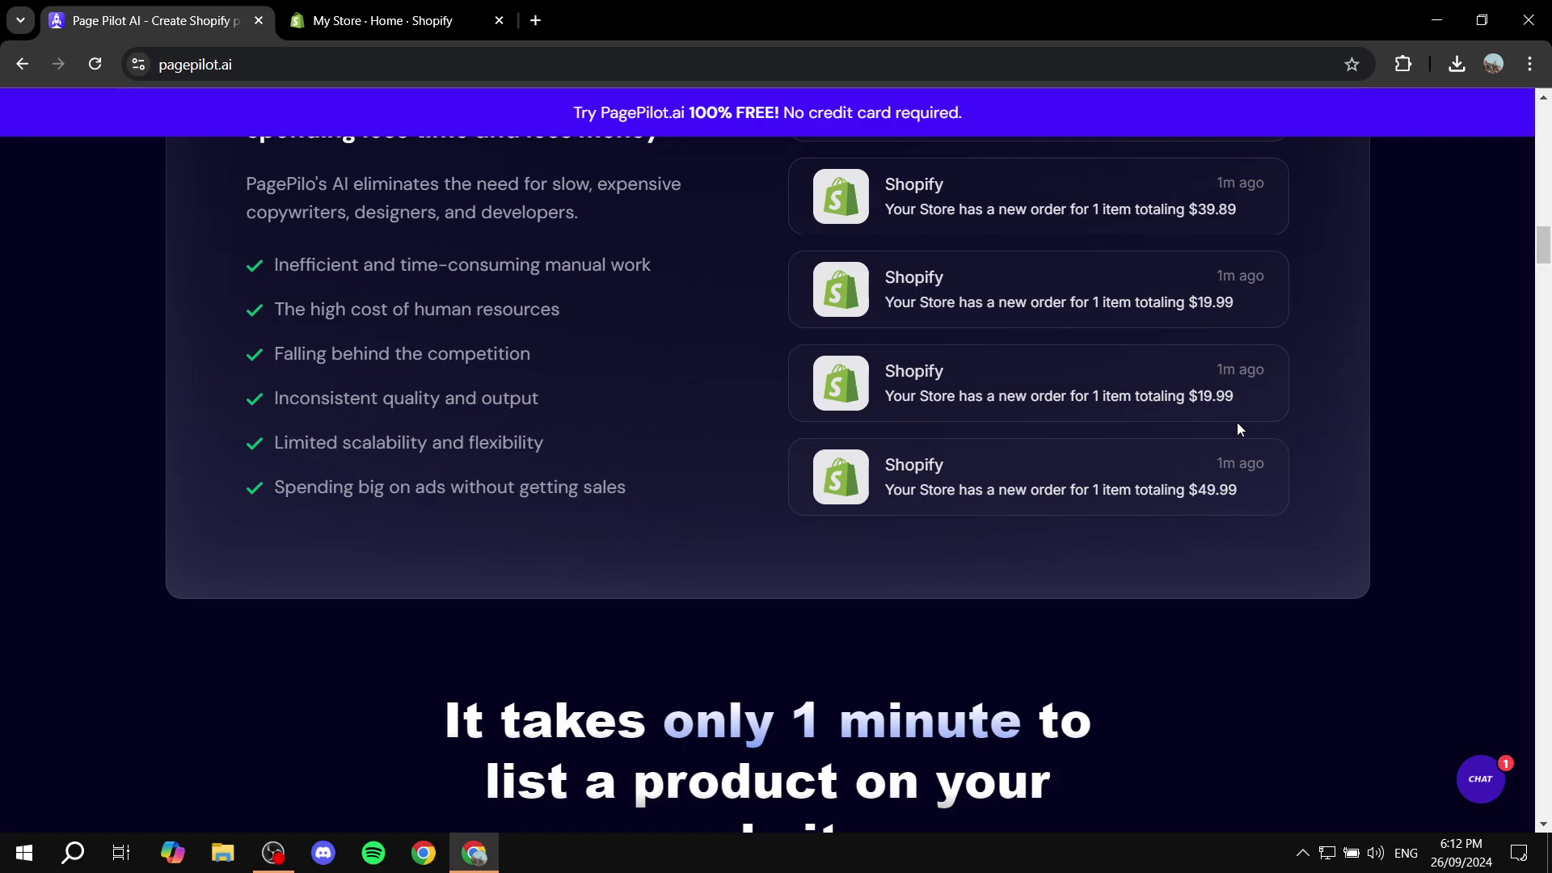
pyautogui.scroll(-3, 1035, 357)
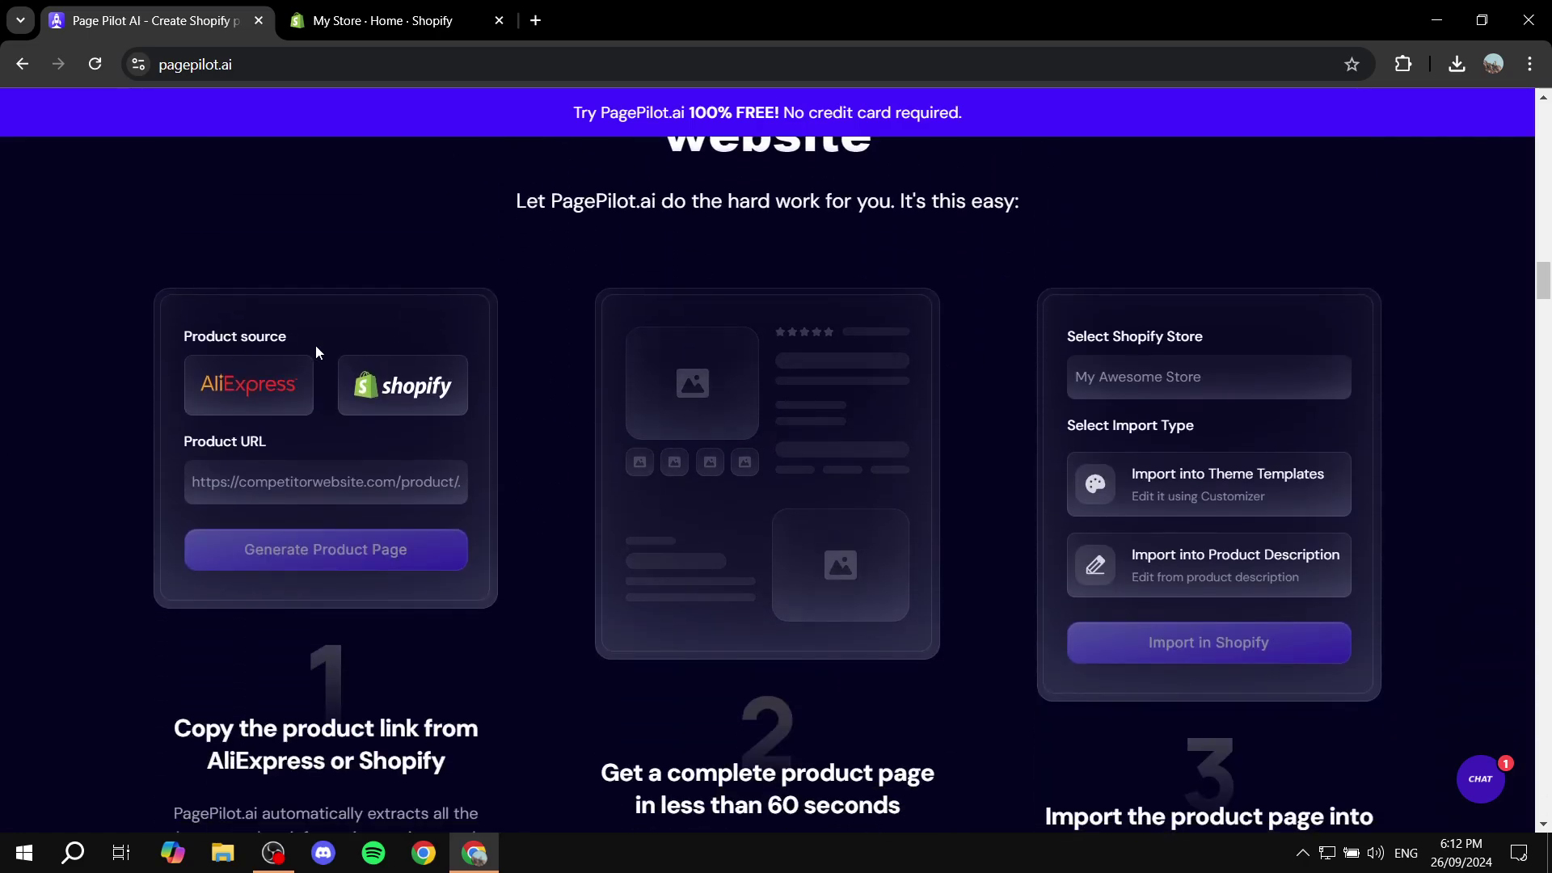
pyautogui.scroll(-1, 207, 510)
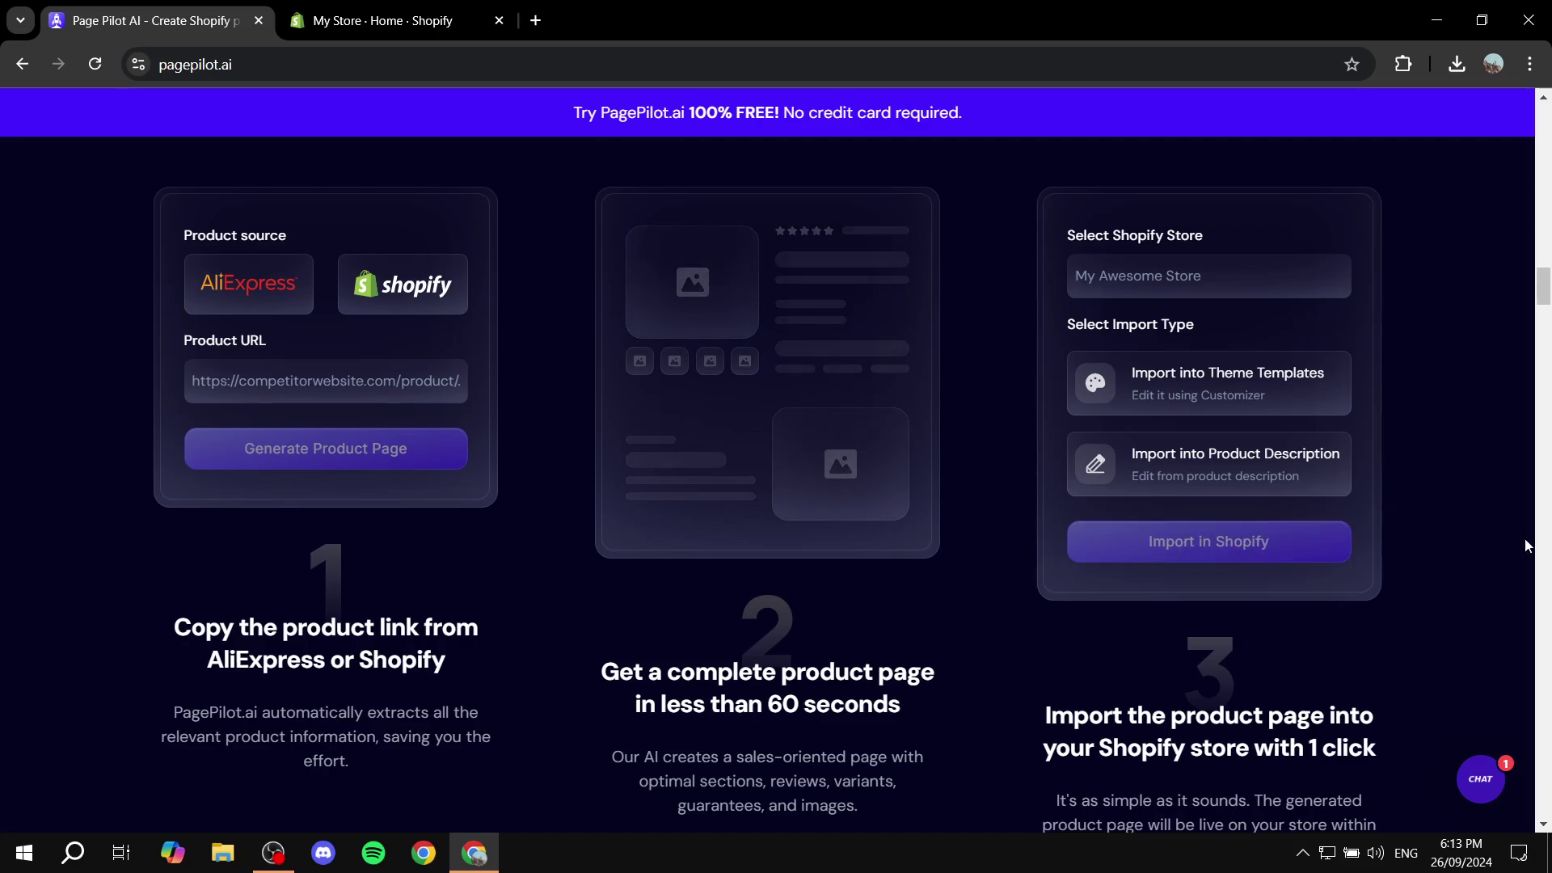
pyautogui.scroll(-5, 1520, 546)
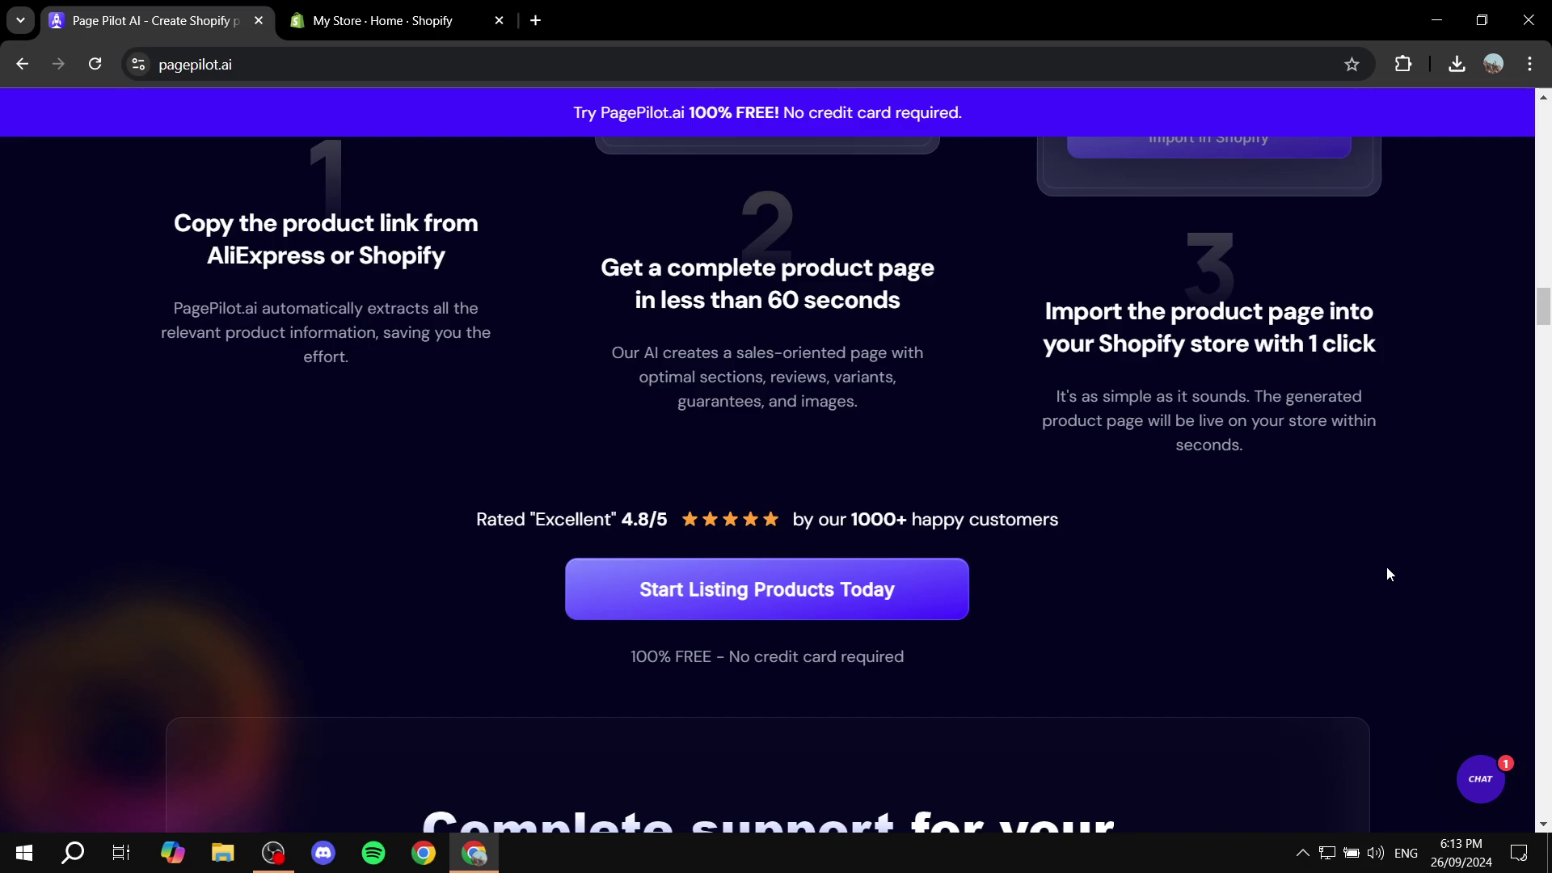
pyautogui.scroll(20, 1385, 565)
pyautogui.scroll(6, 1361, 596)
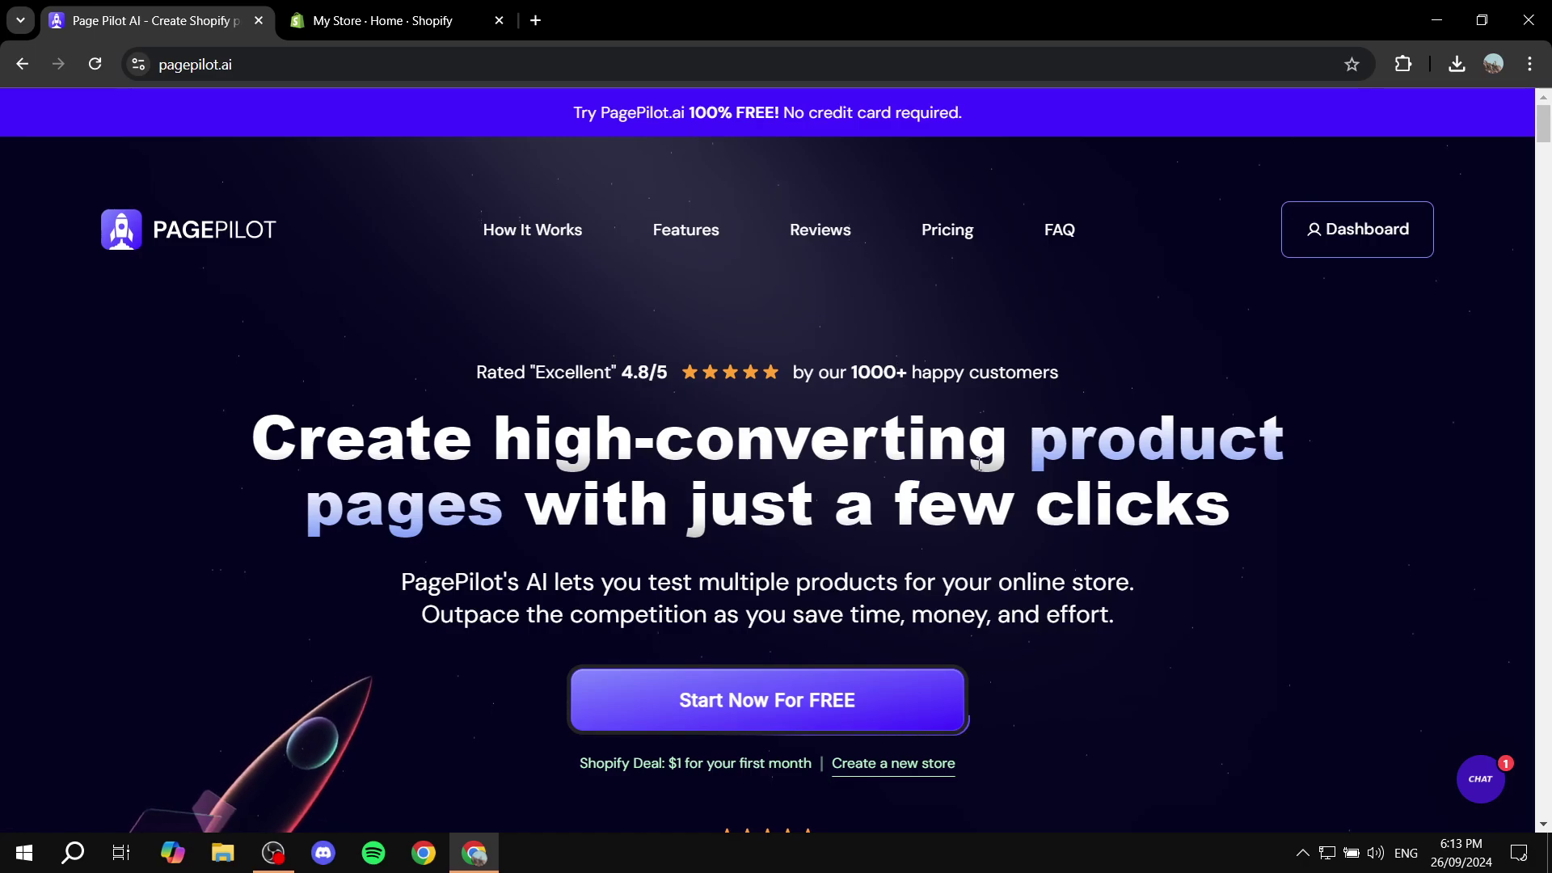
# Go to the PagePilot pricing section and compare the Lite, Starter and Scaler plans' monthly prices and features.
pyautogui.click(947, 233)
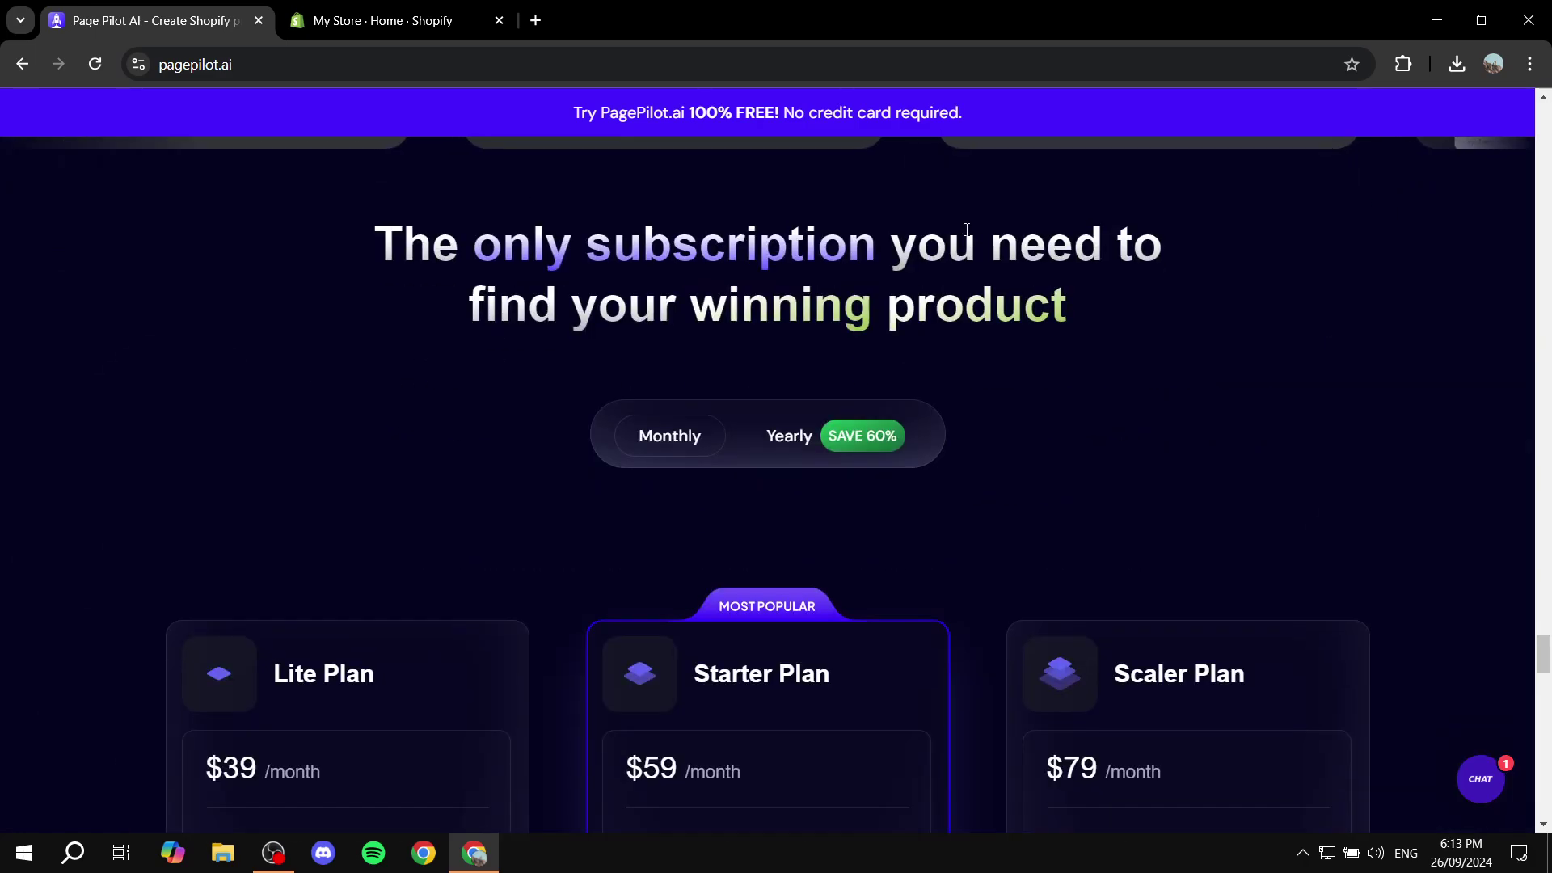
pyautogui.scroll(-1, 967, 234)
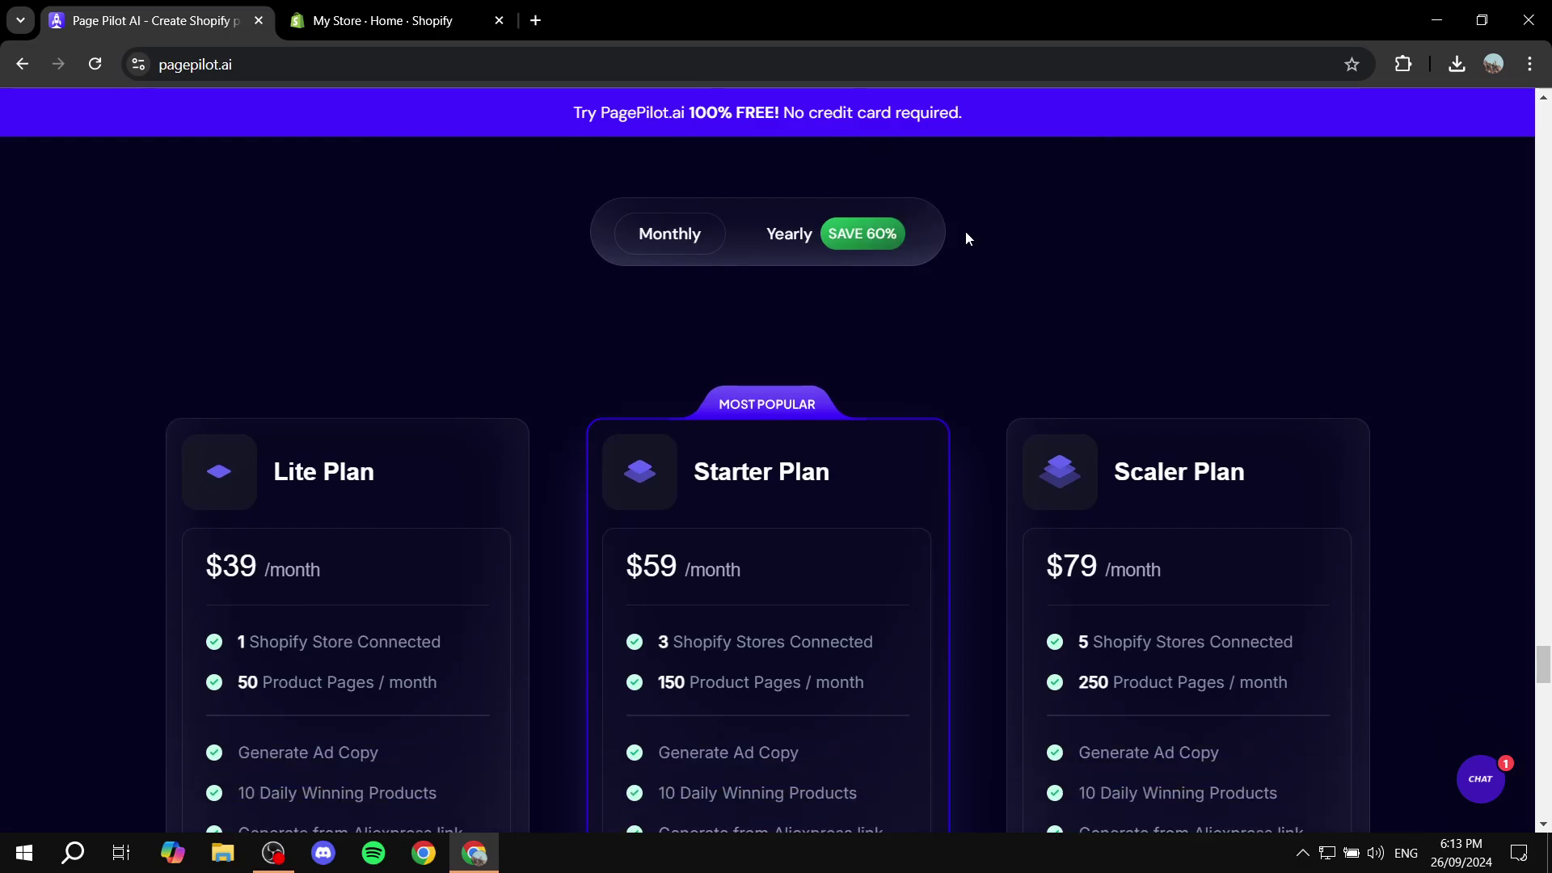
pyautogui.scroll(1, 1138, 307)
pyautogui.scroll(3, 1134, 312)
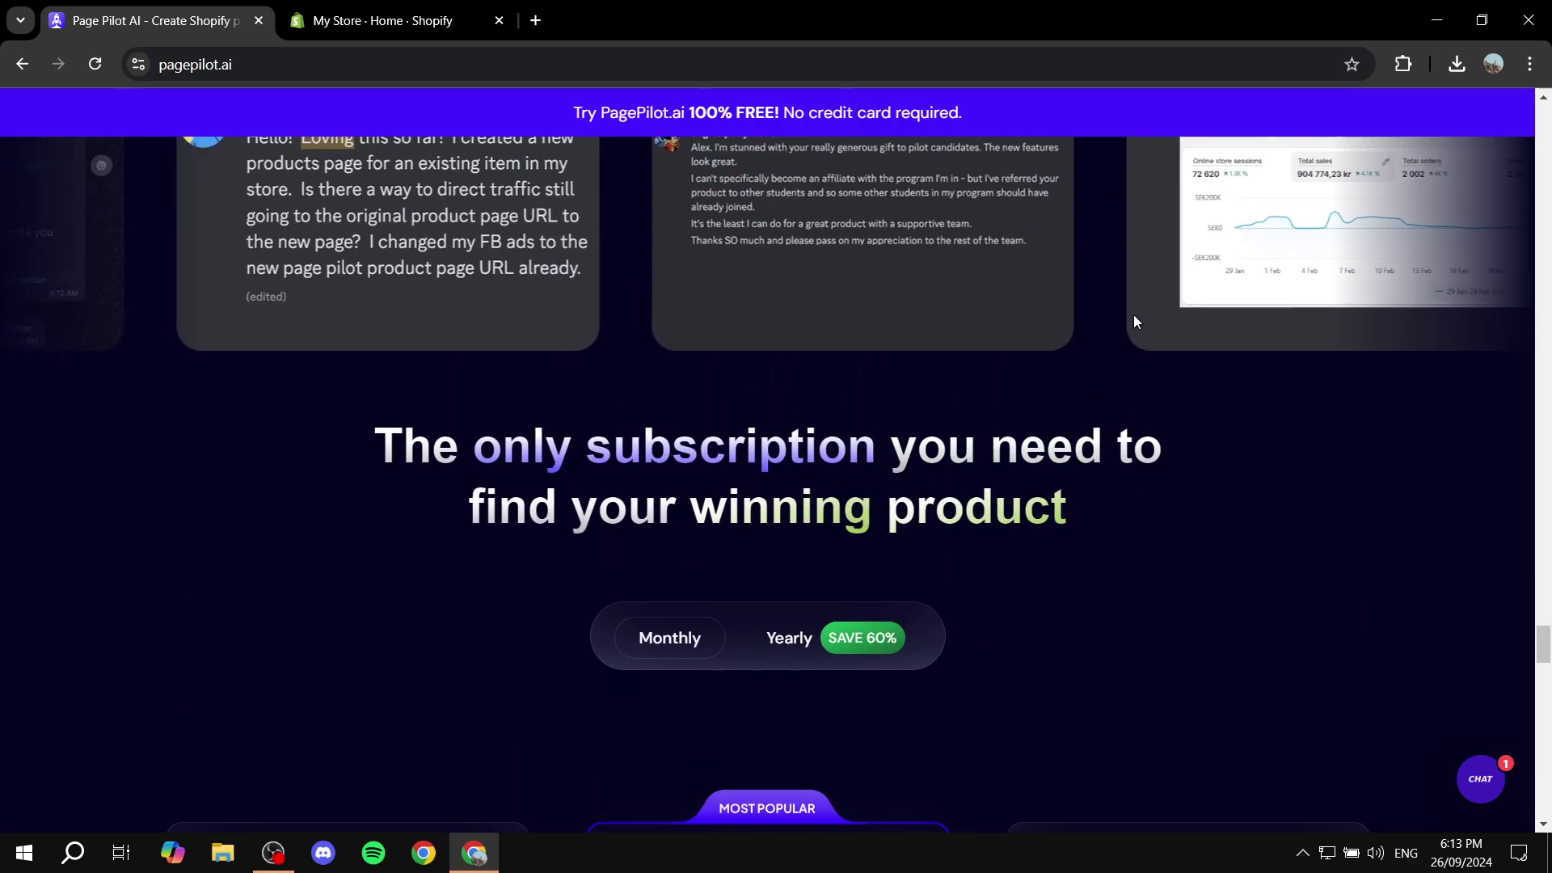
pyautogui.scroll(-5, 1131, 315)
pyautogui.scroll(-7, 1132, 322)
pyautogui.scroll(7, 705, 412)
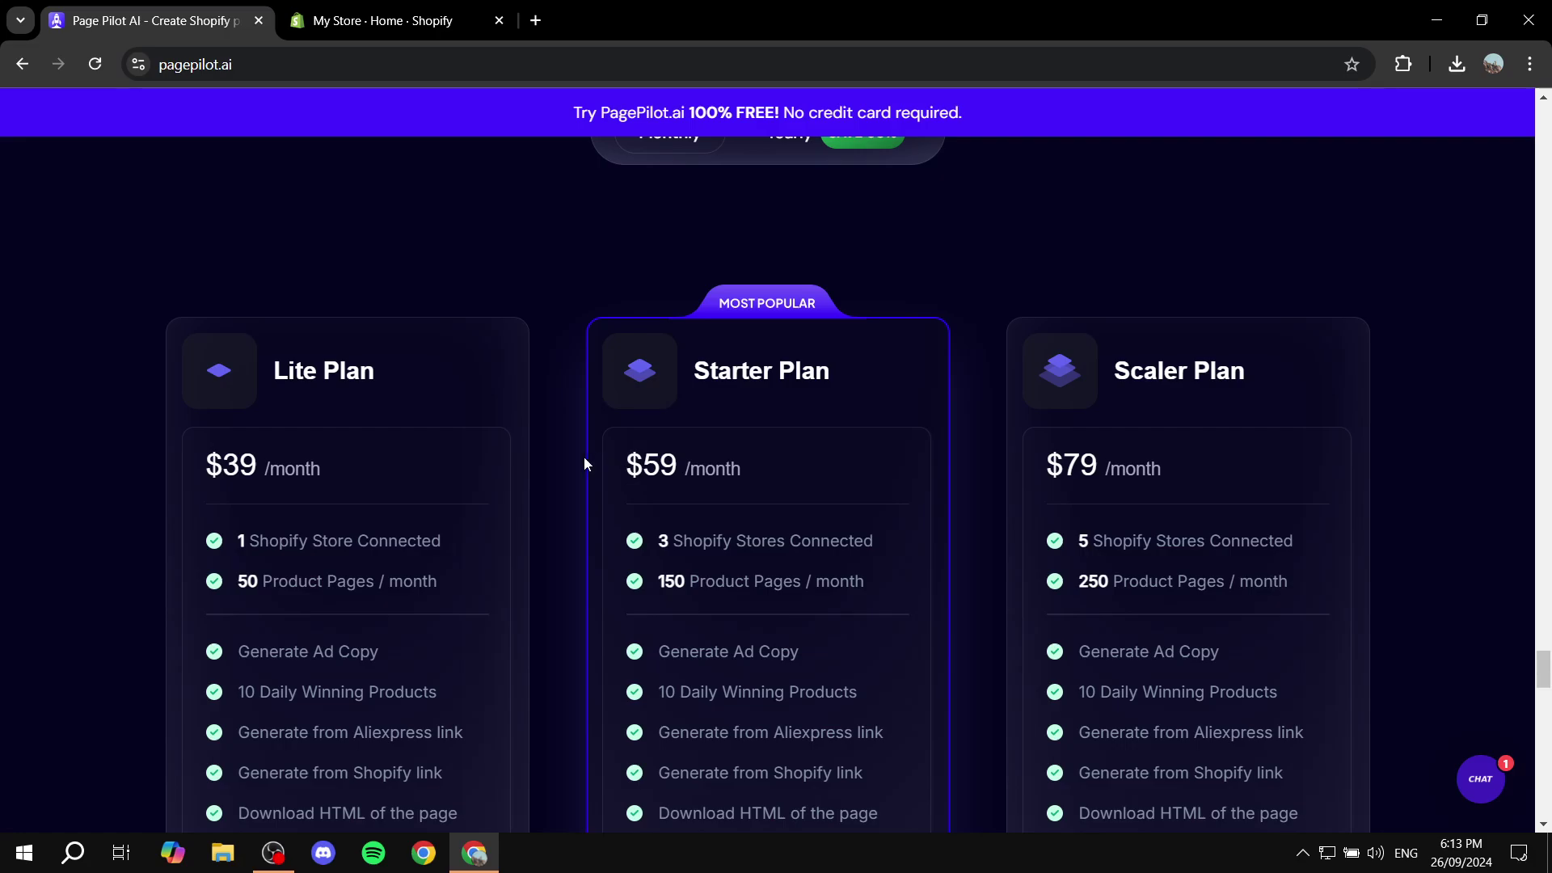
pyautogui.scroll(-2, 563, 457)
pyautogui.scroll(1, 485, 480)
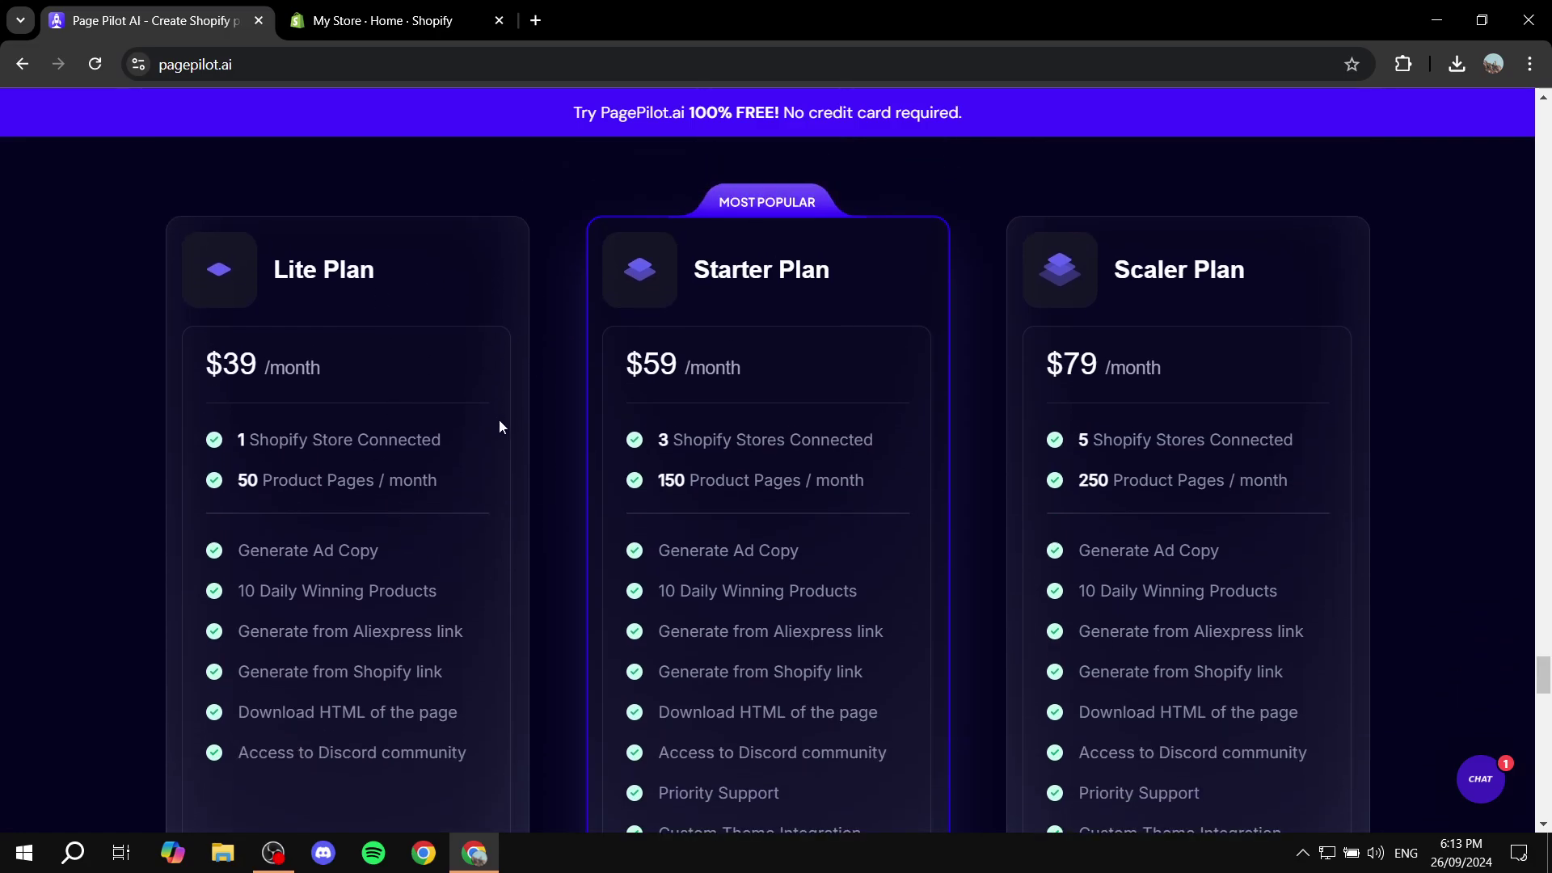
pyautogui.moveTo(230, 450); pyautogui.dragTo(472, 447)
pyautogui.click(478, 449)
pyautogui.scroll(-2, 1341, 344)
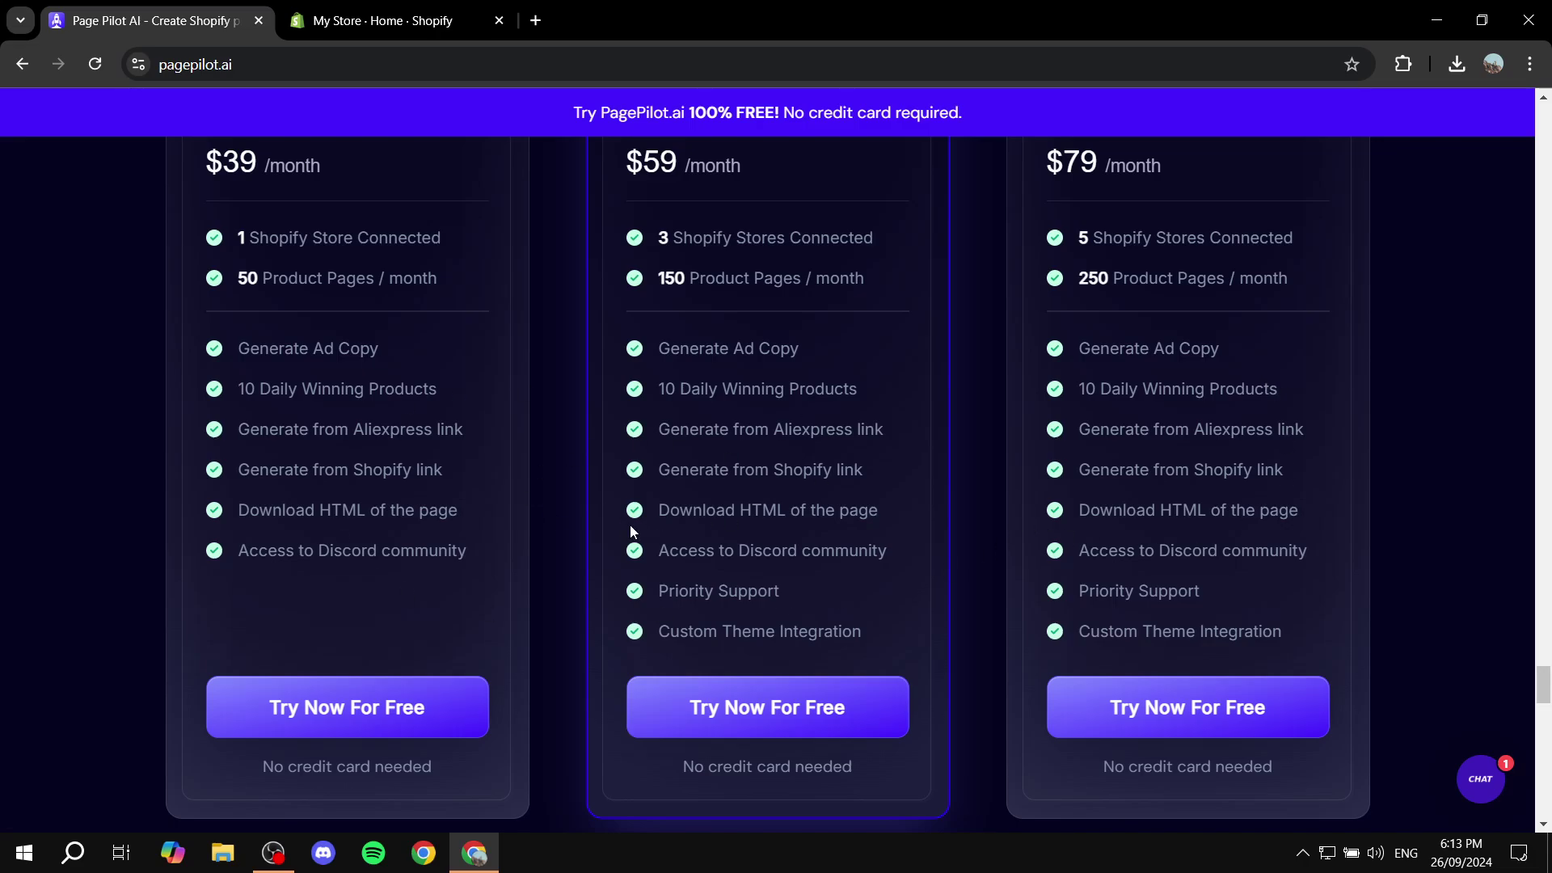
pyautogui.scroll(1, 783, 511)
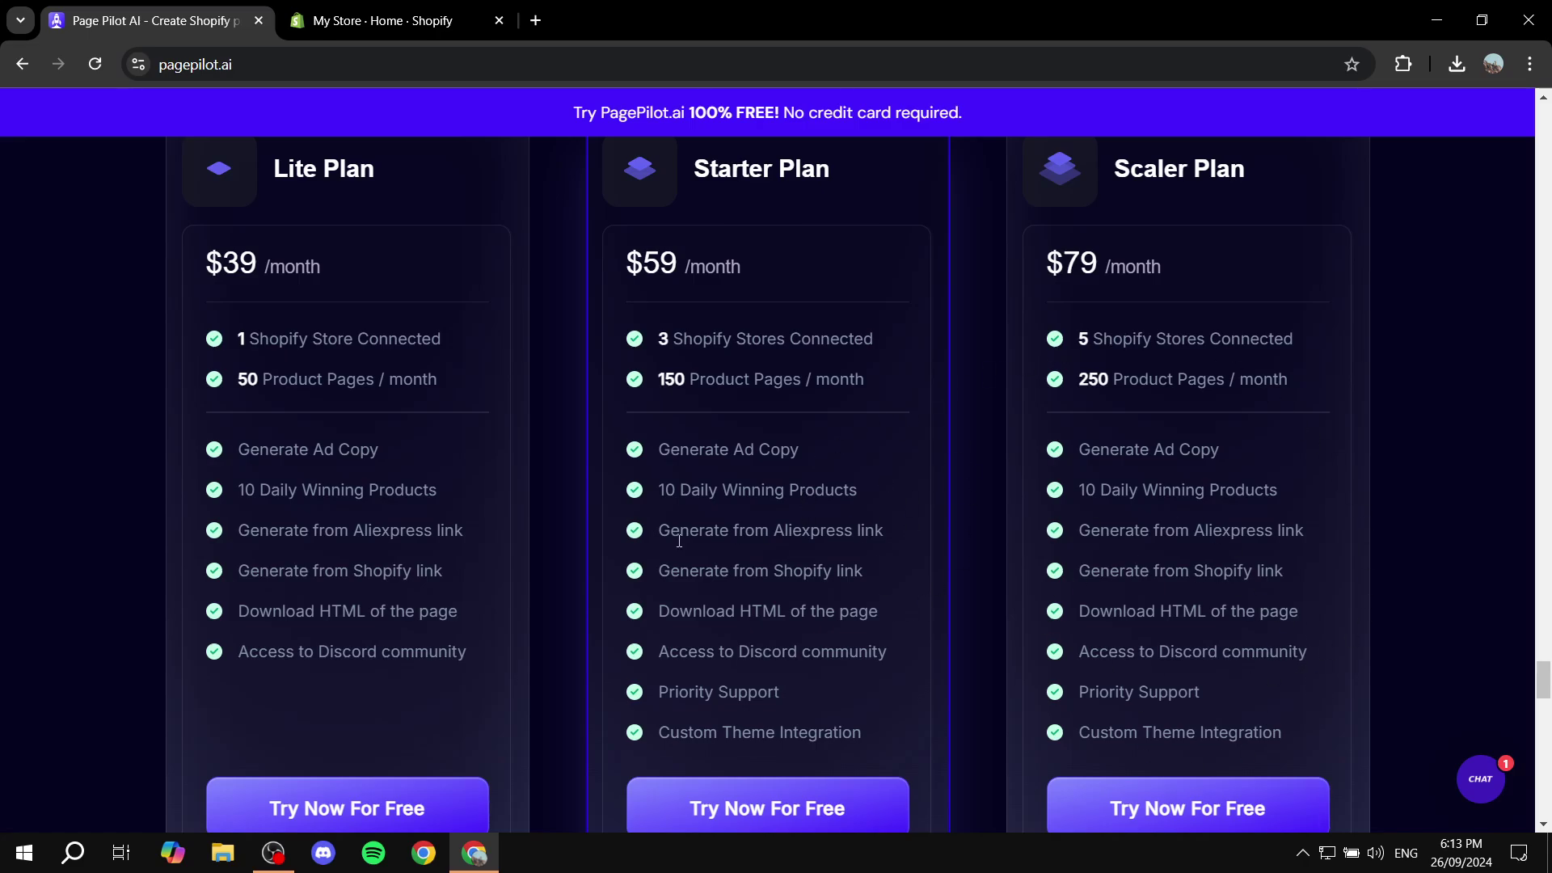
# Open the PagePilot dashboard and check the account's welcome details.
pyautogui.scroll(15, 846, 447)
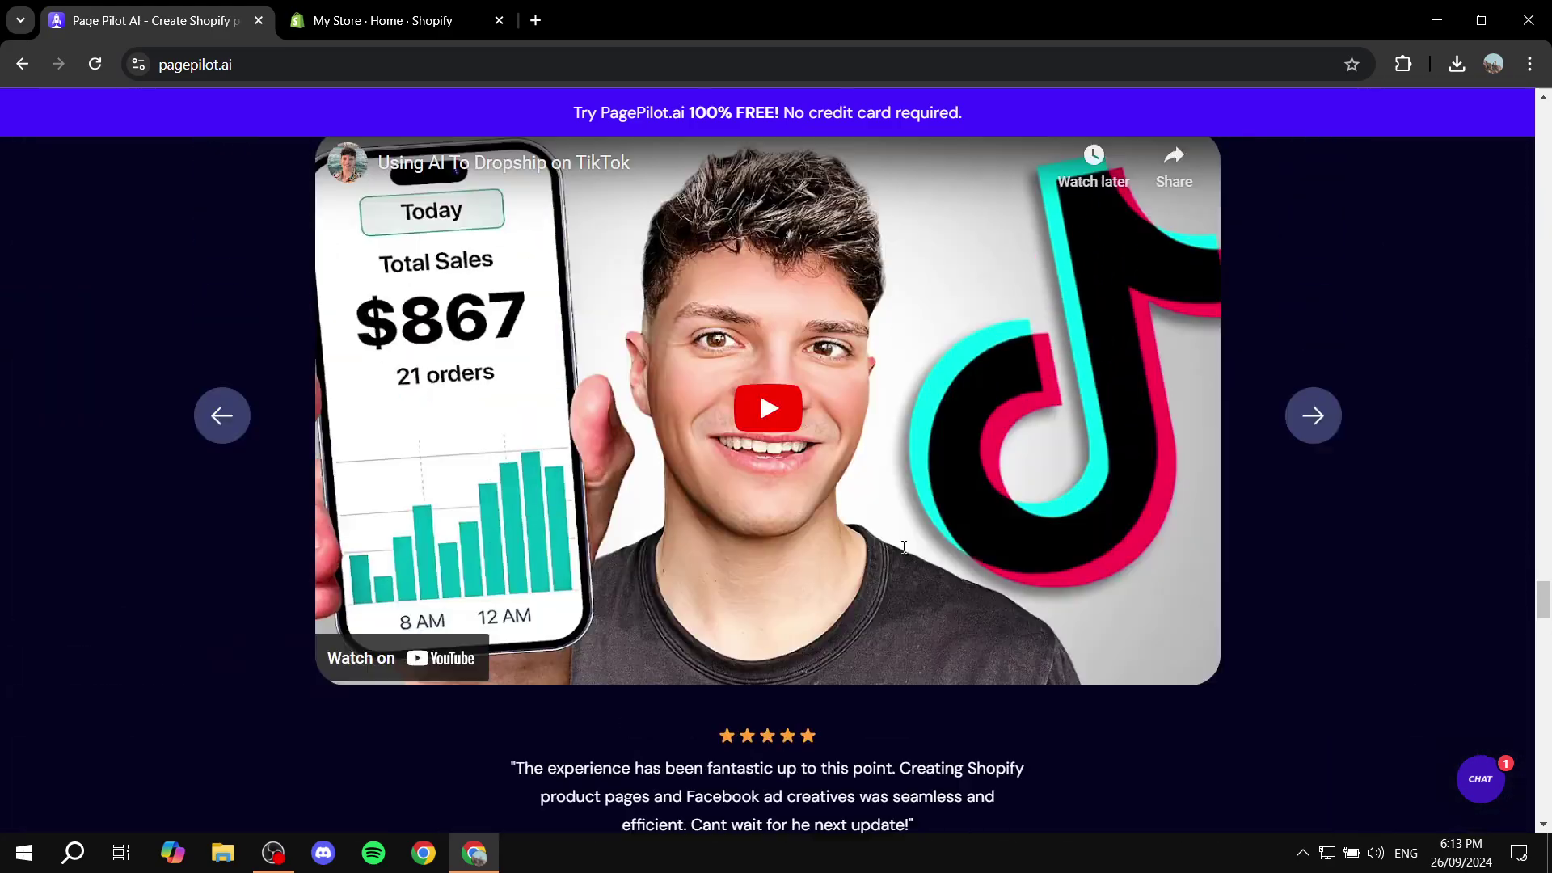
pyautogui.scroll(20, 893, 553)
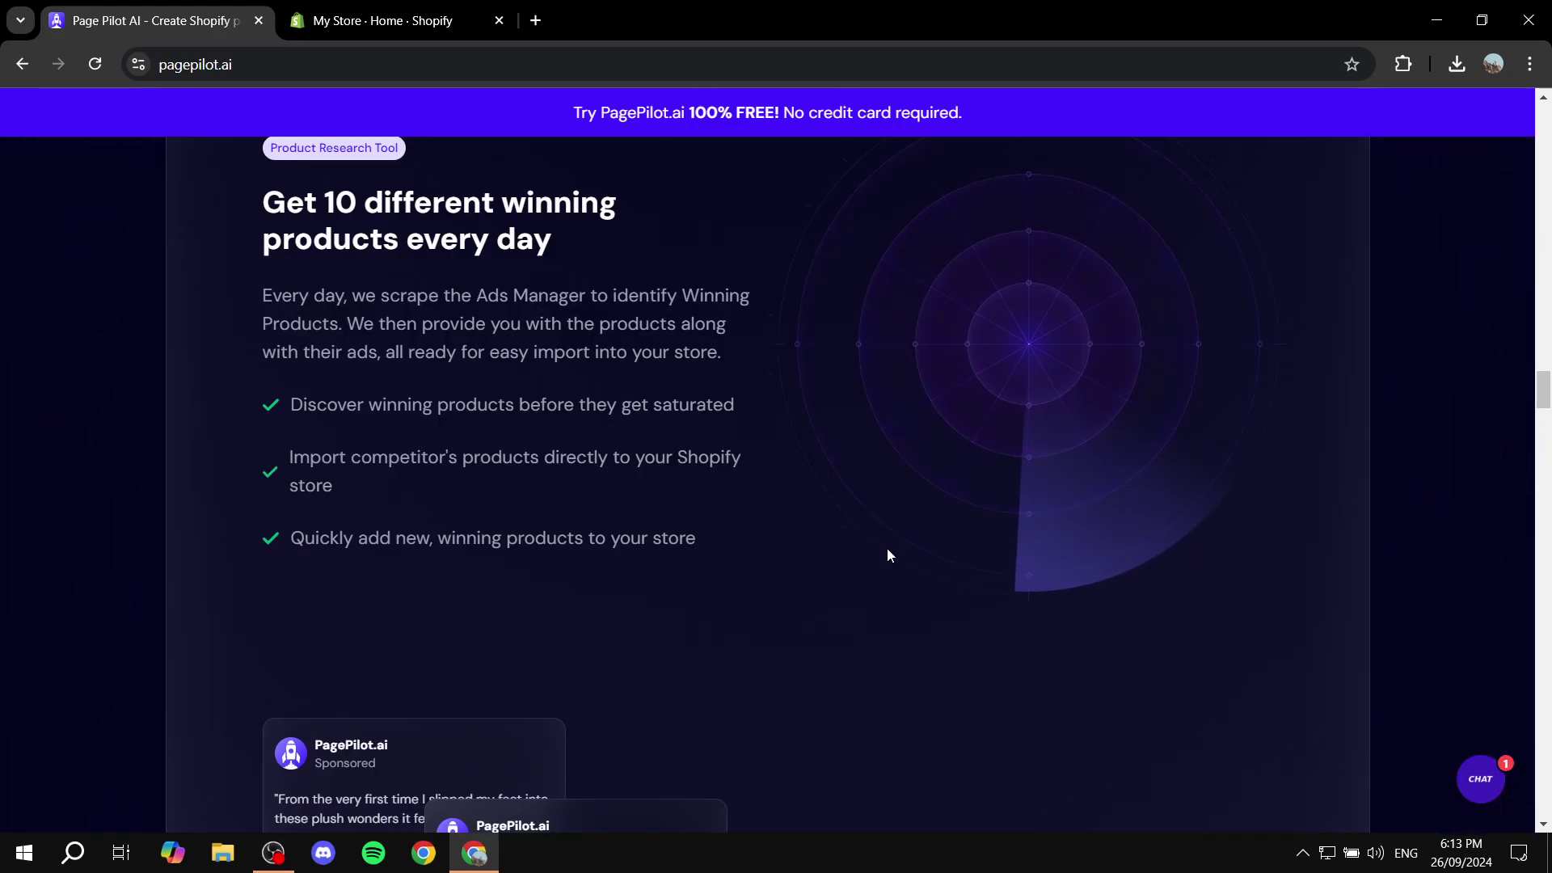
pyautogui.scroll(10, 887, 548)
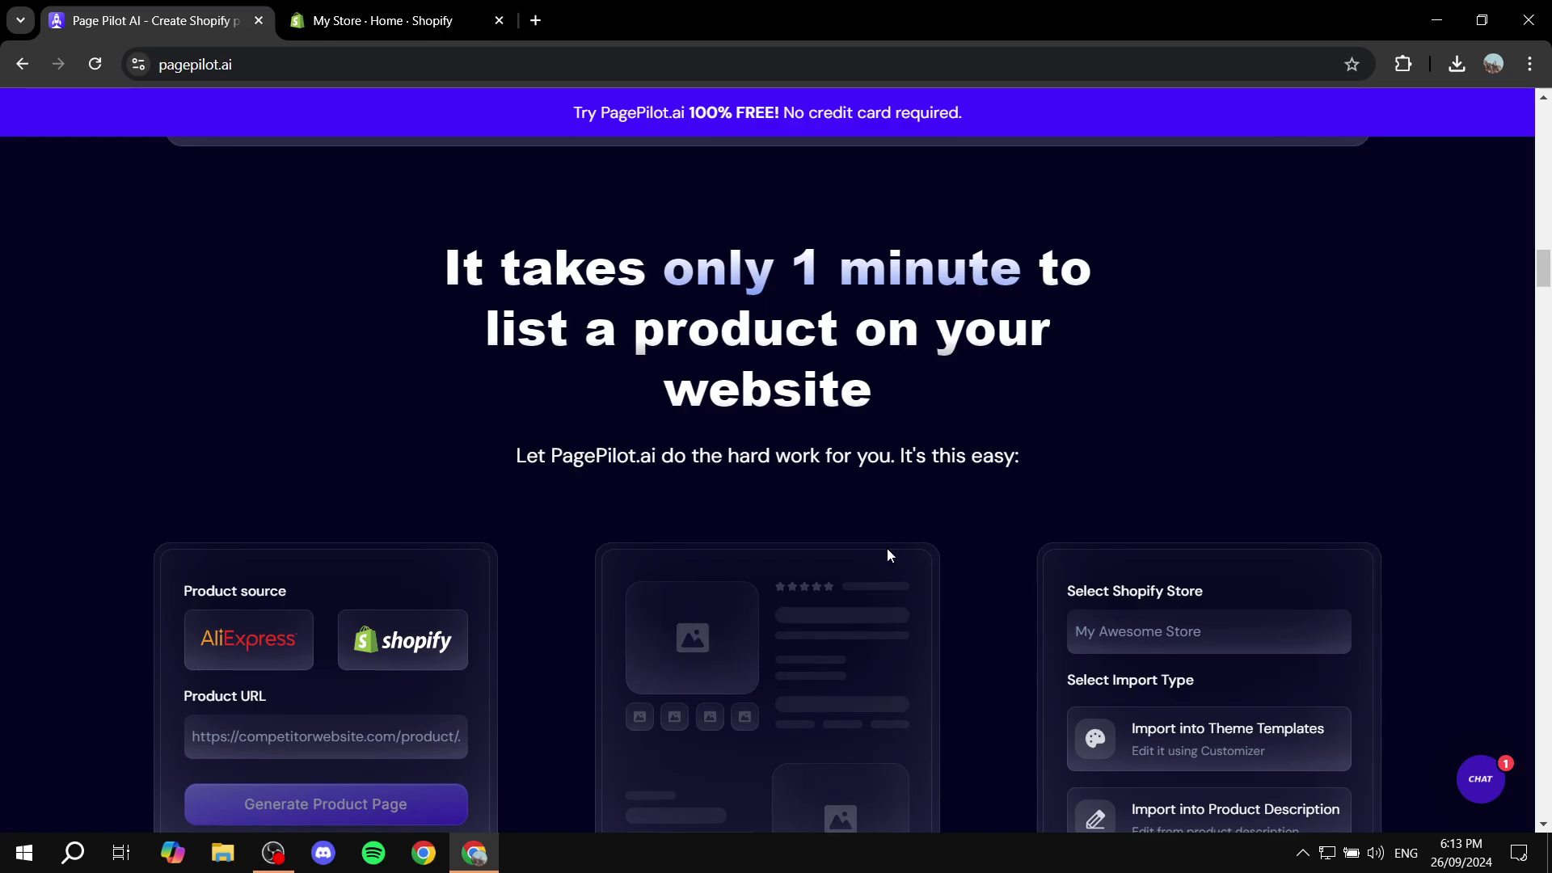
pyautogui.scroll(6, 886, 549)
pyautogui.scroll(10, 887, 553)
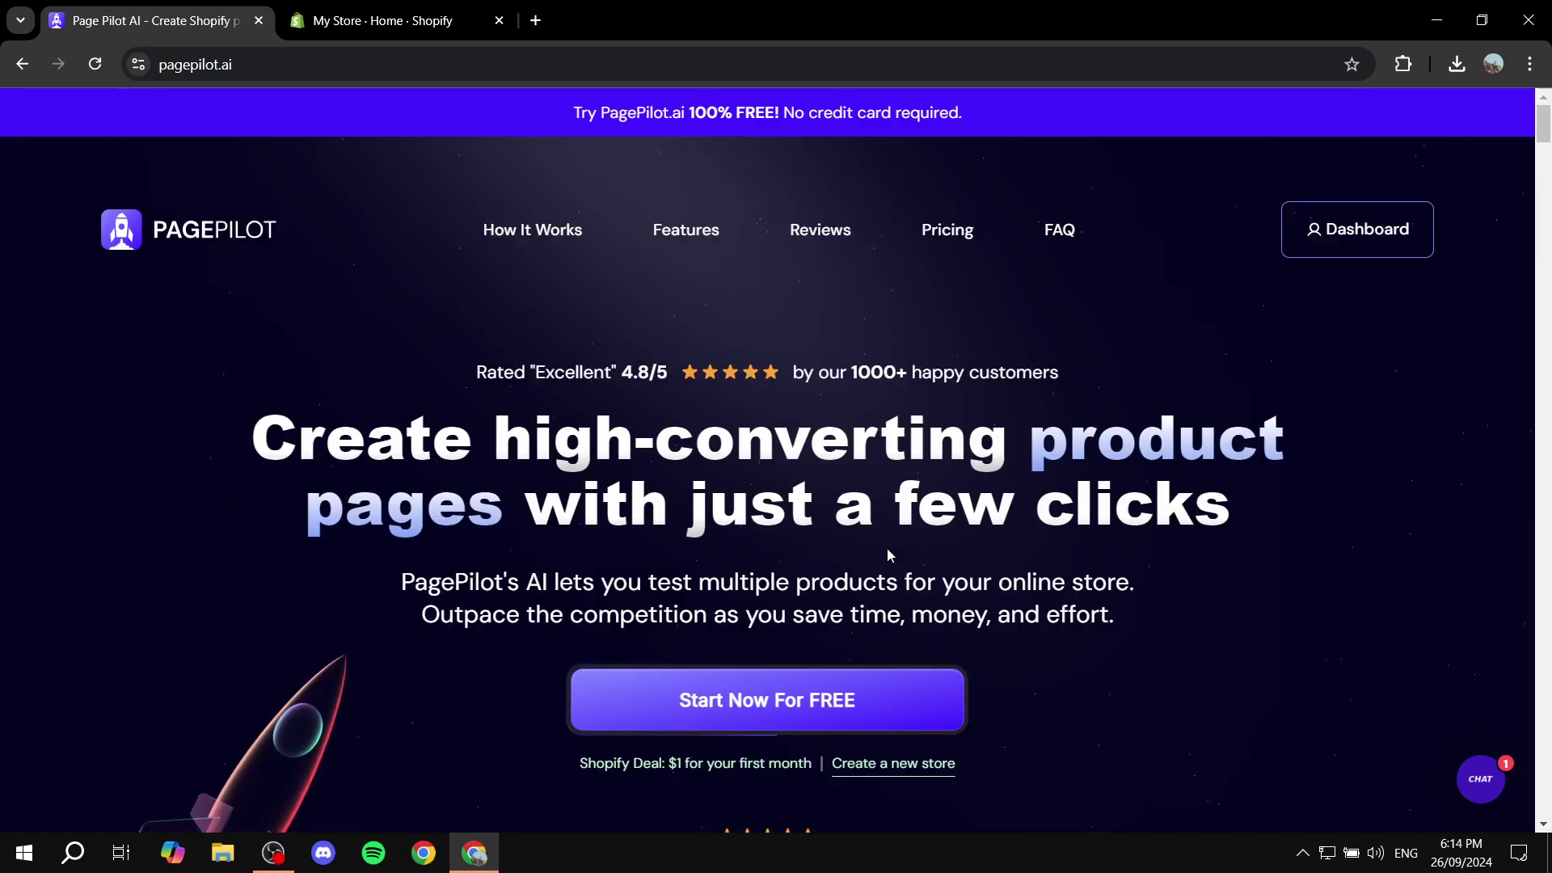
pyautogui.click(1286, 254)
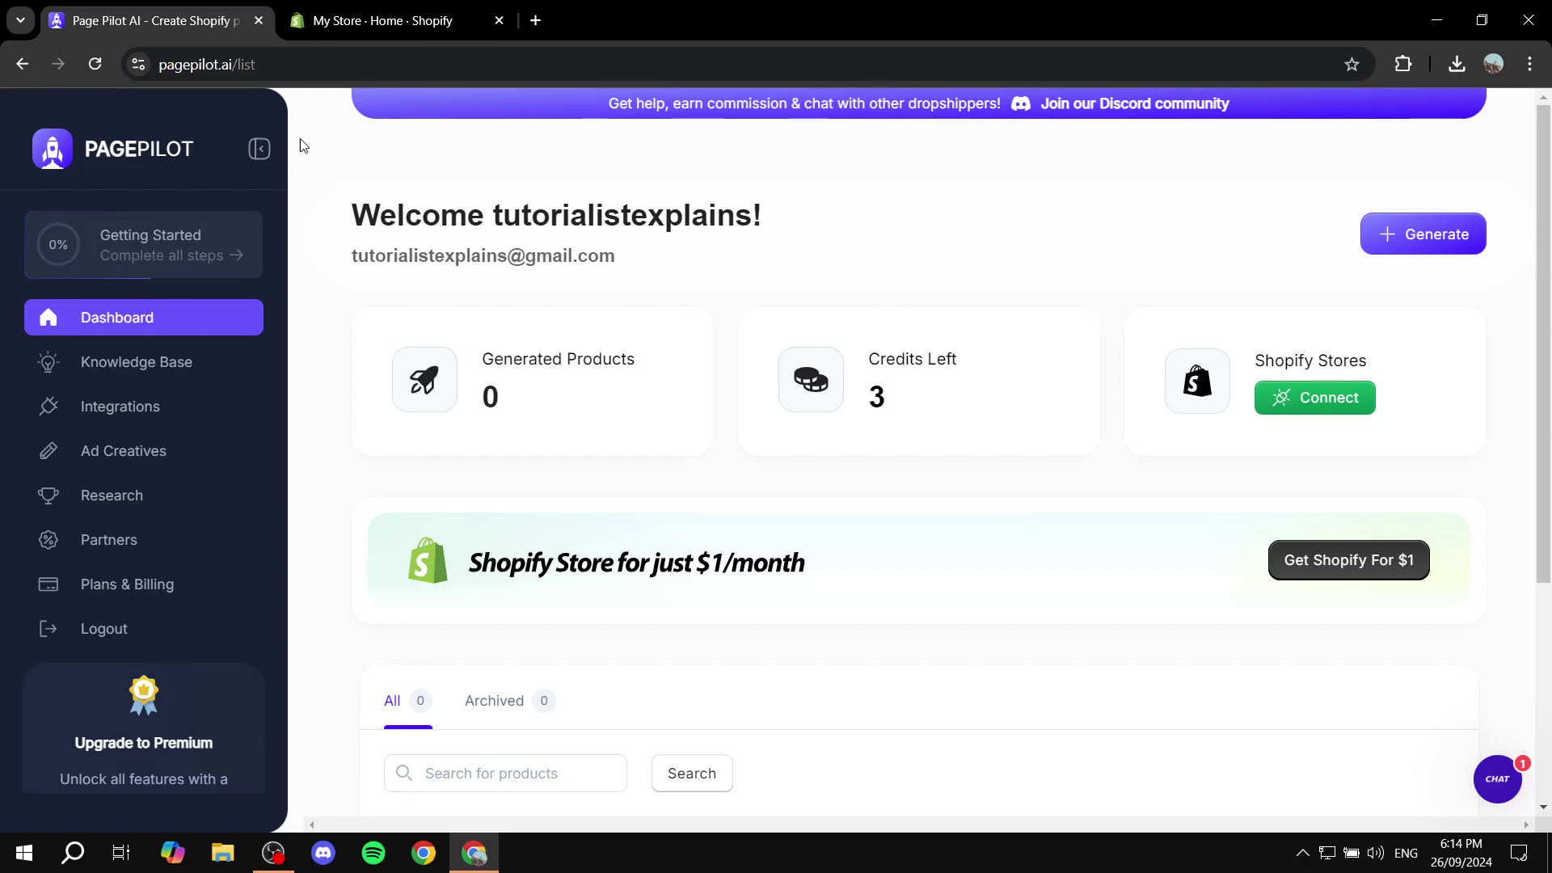
pyautogui.moveTo(812, 212); pyautogui.dragTo(440, 211)
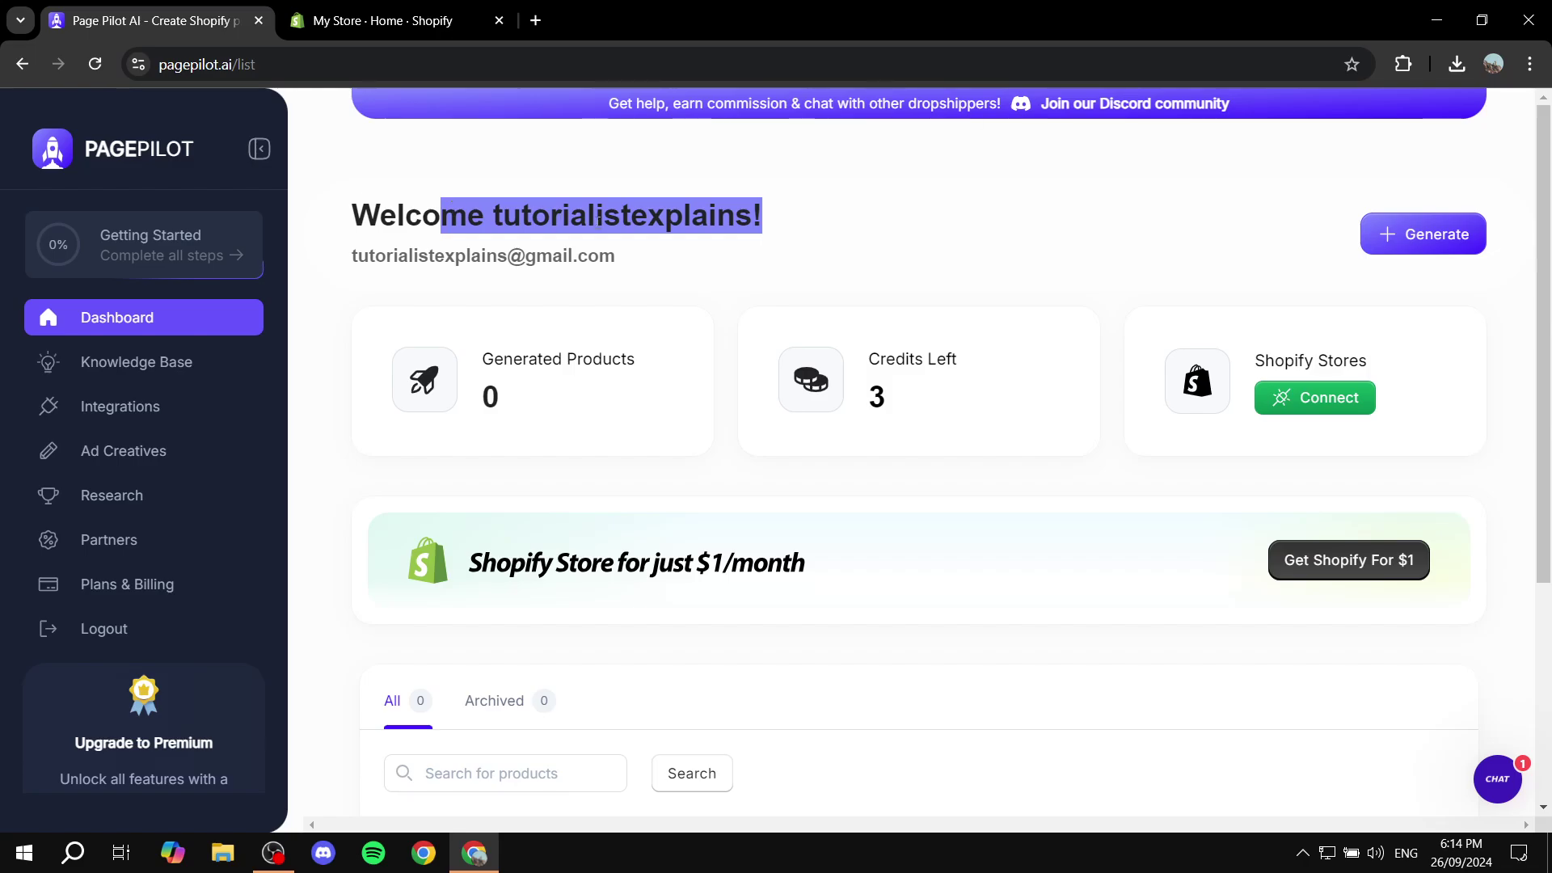
pyautogui.click(855, 226)
pyautogui.moveTo(366, 246); pyautogui.dragTo(793, 255)
pyautogui.click(793, 255)
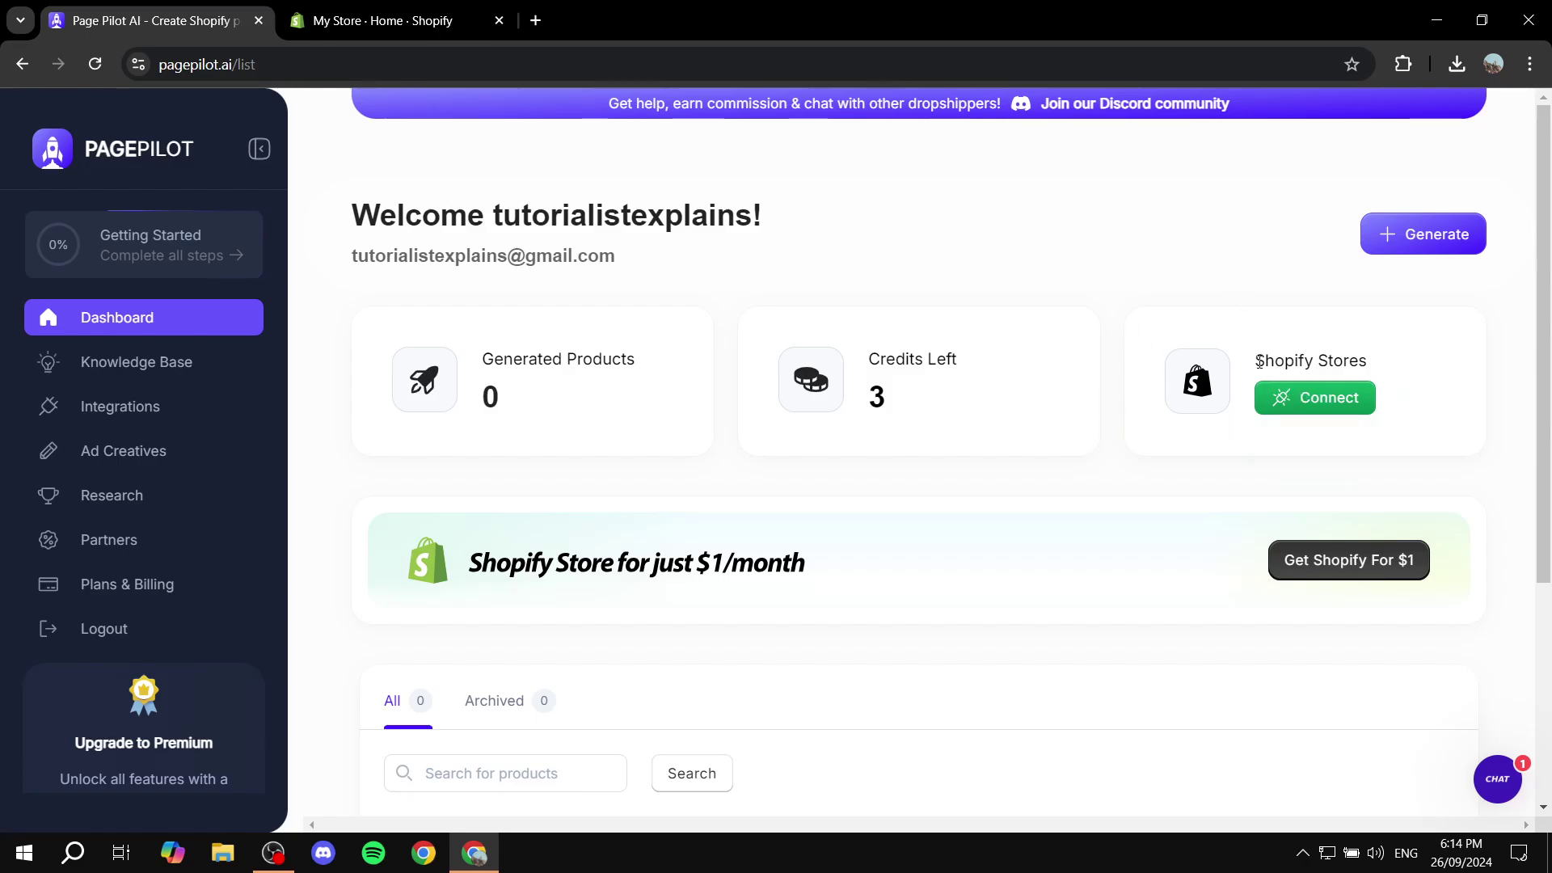
# Start a new Shopify store connection from the dashboard and find the Website URL field in its form.
pyautogui.moveTo(1248, 360); pyautogui.dragTo(1418, 378)
pyautogui.click(1420, 382)
pyautogui.click(1329, 402)
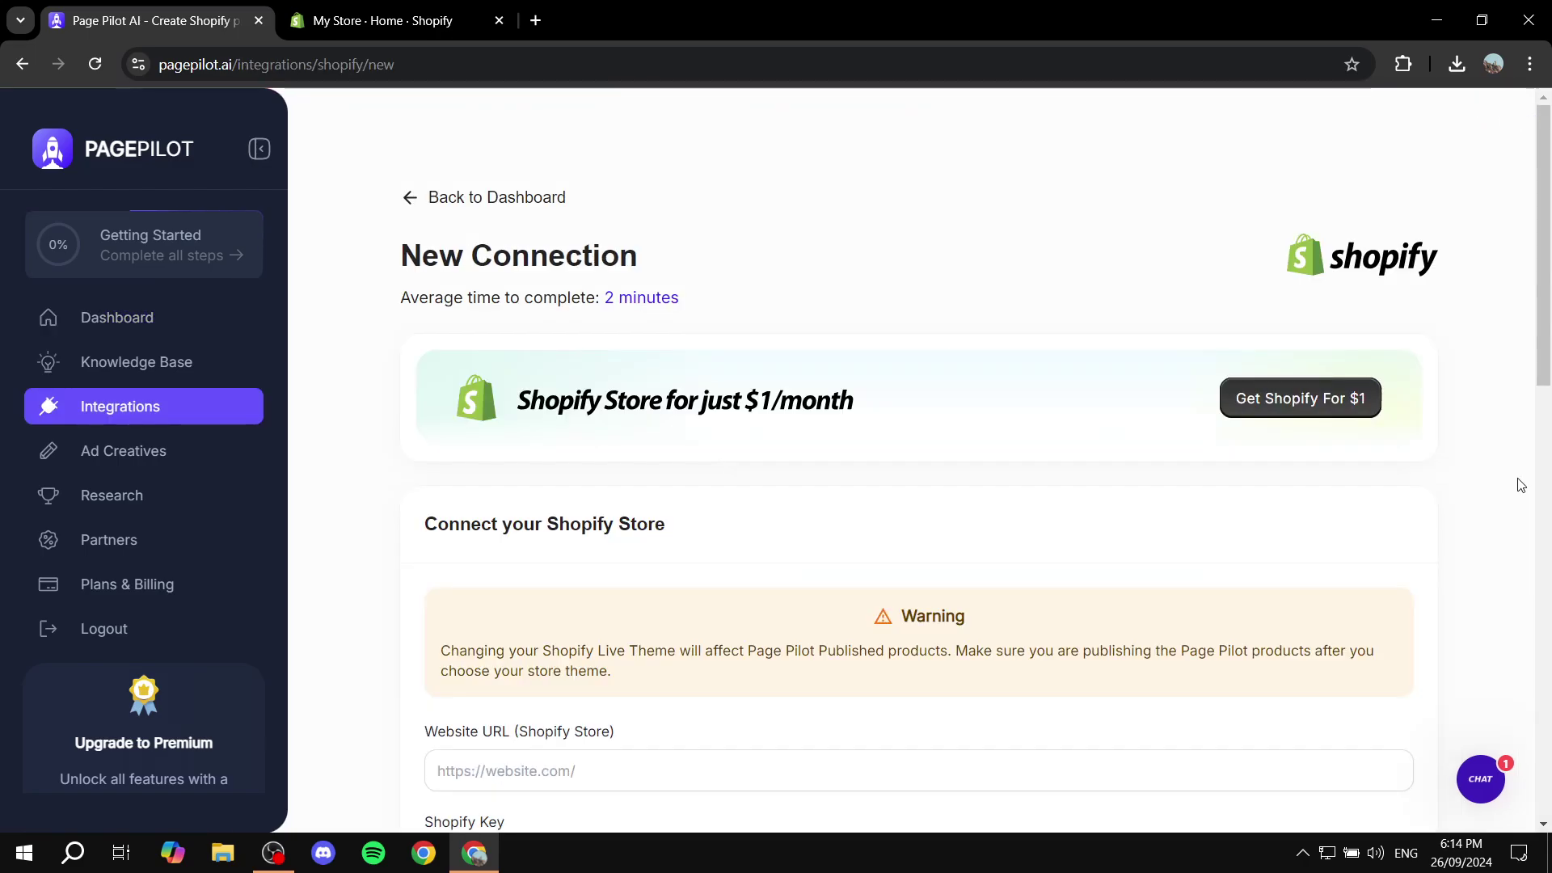
pyautogui.scroll(-2, 929, 445)
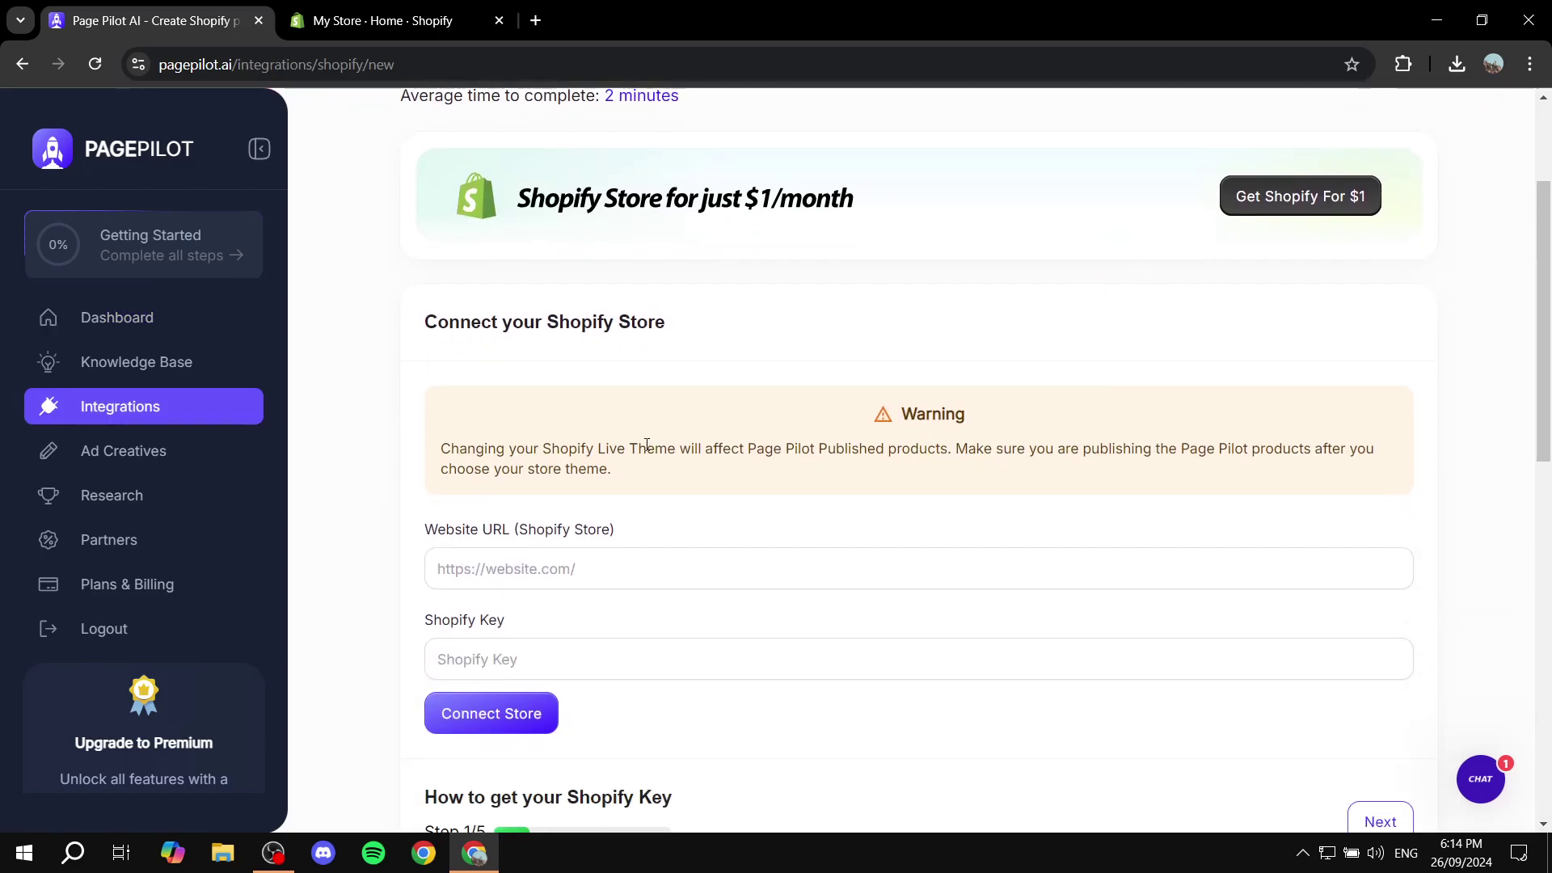
pyautogui.scroll(-1, 695, 440)
pyautogui.moveTo(408, 436); pyautogui.dragTo(646, 439)
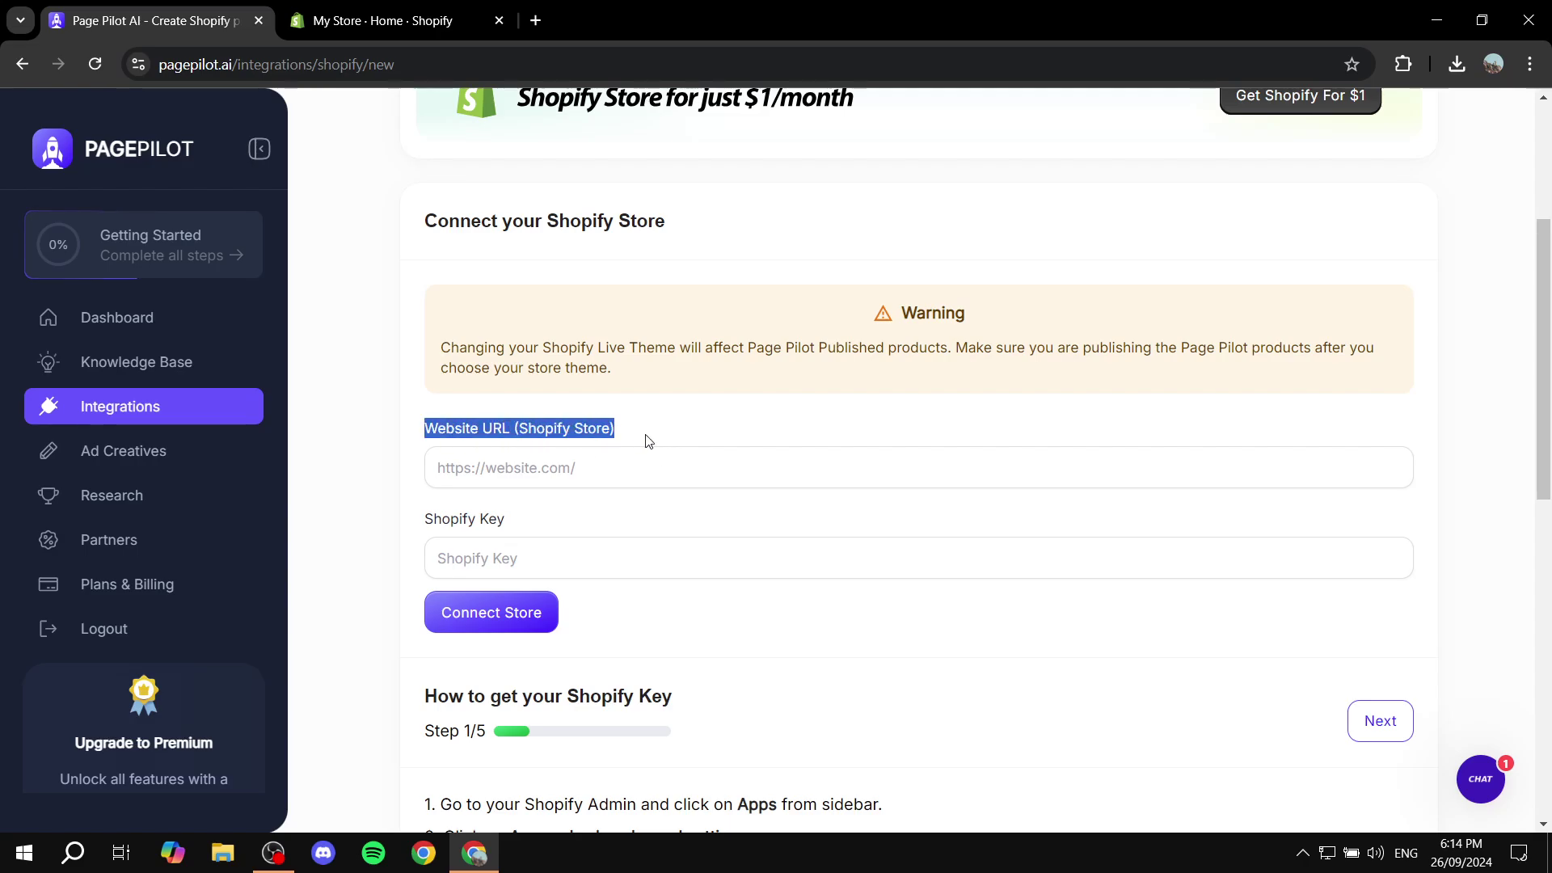
pyautogui.click(665, 442)
pyautogui.hotkey('ctrl', 'Tab')
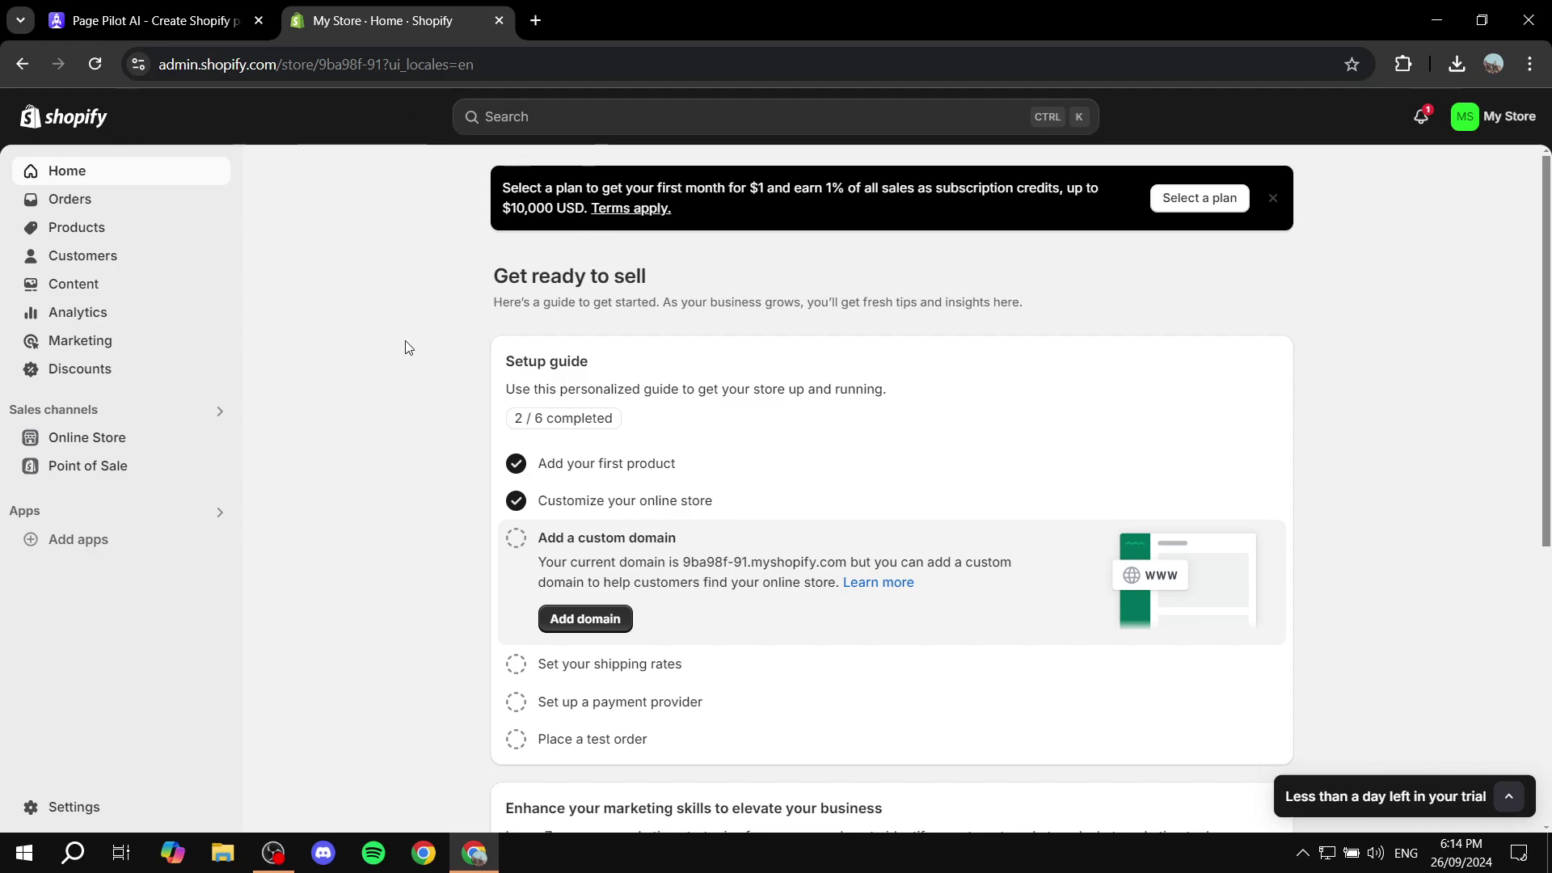
pyautogui.click(194, 435)
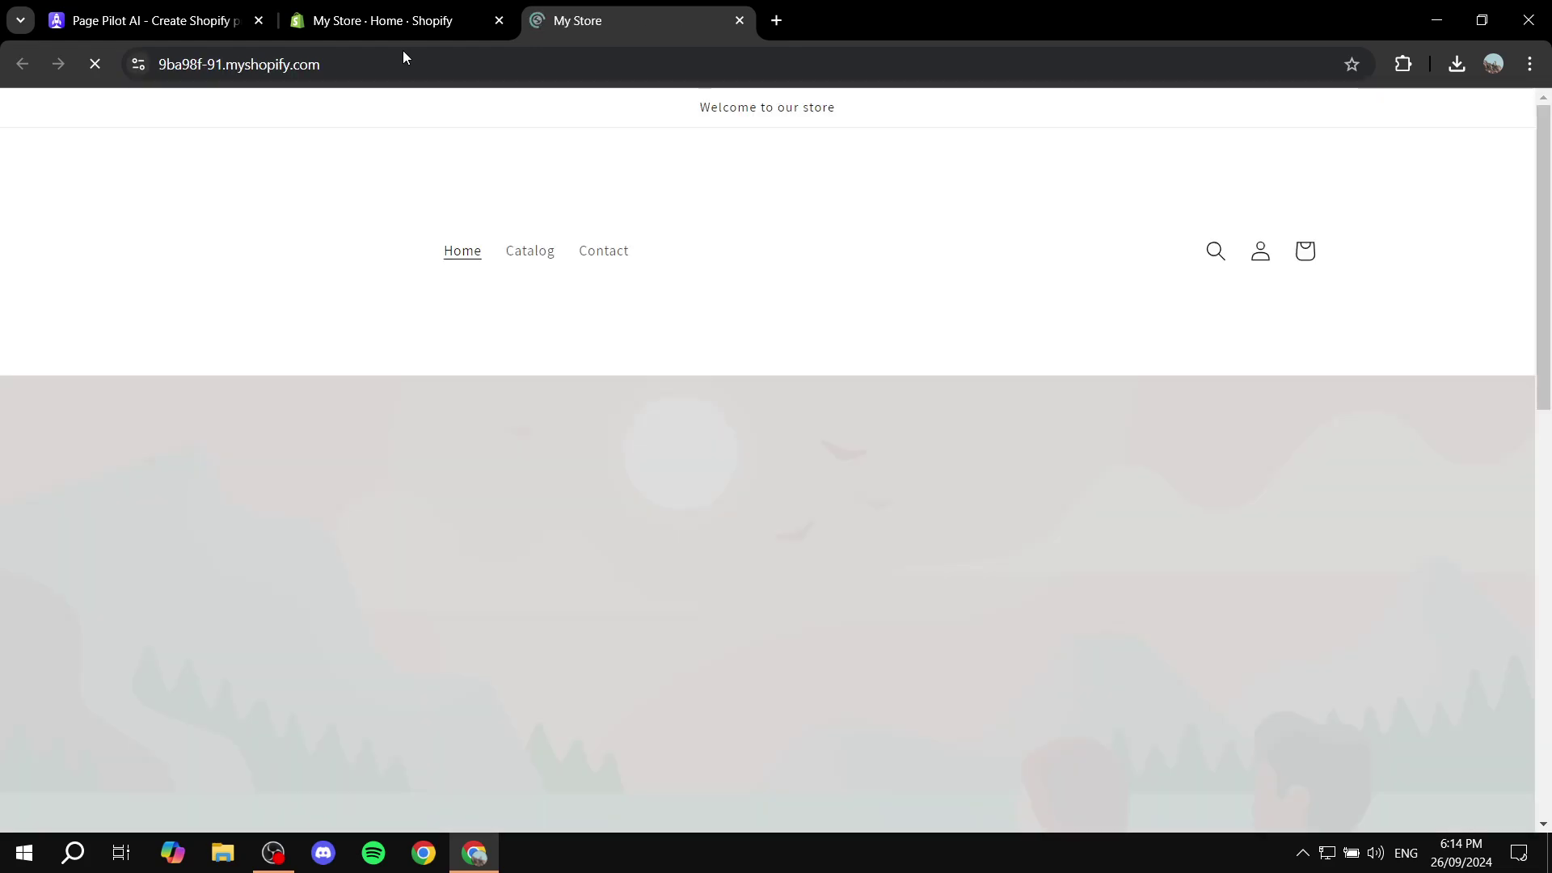
pyautogui.click(402, 51)
pyautogui.hotkey('ctrl', 'c')
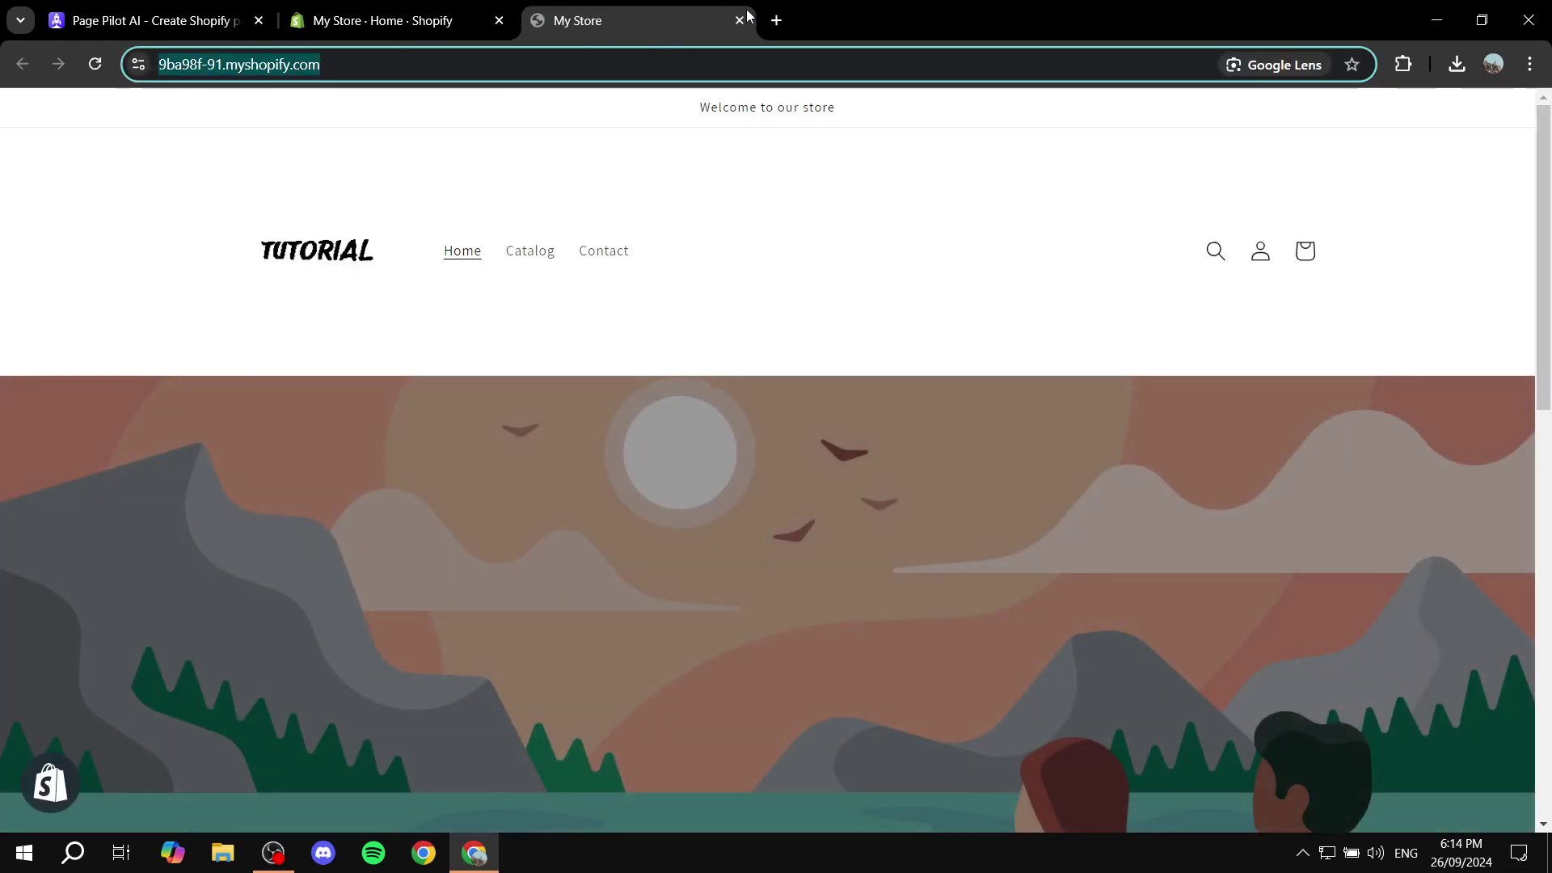
pyautogui.click(740, 21)
pyautogui.click(153, 21)
pyautogui.click(726, 466)
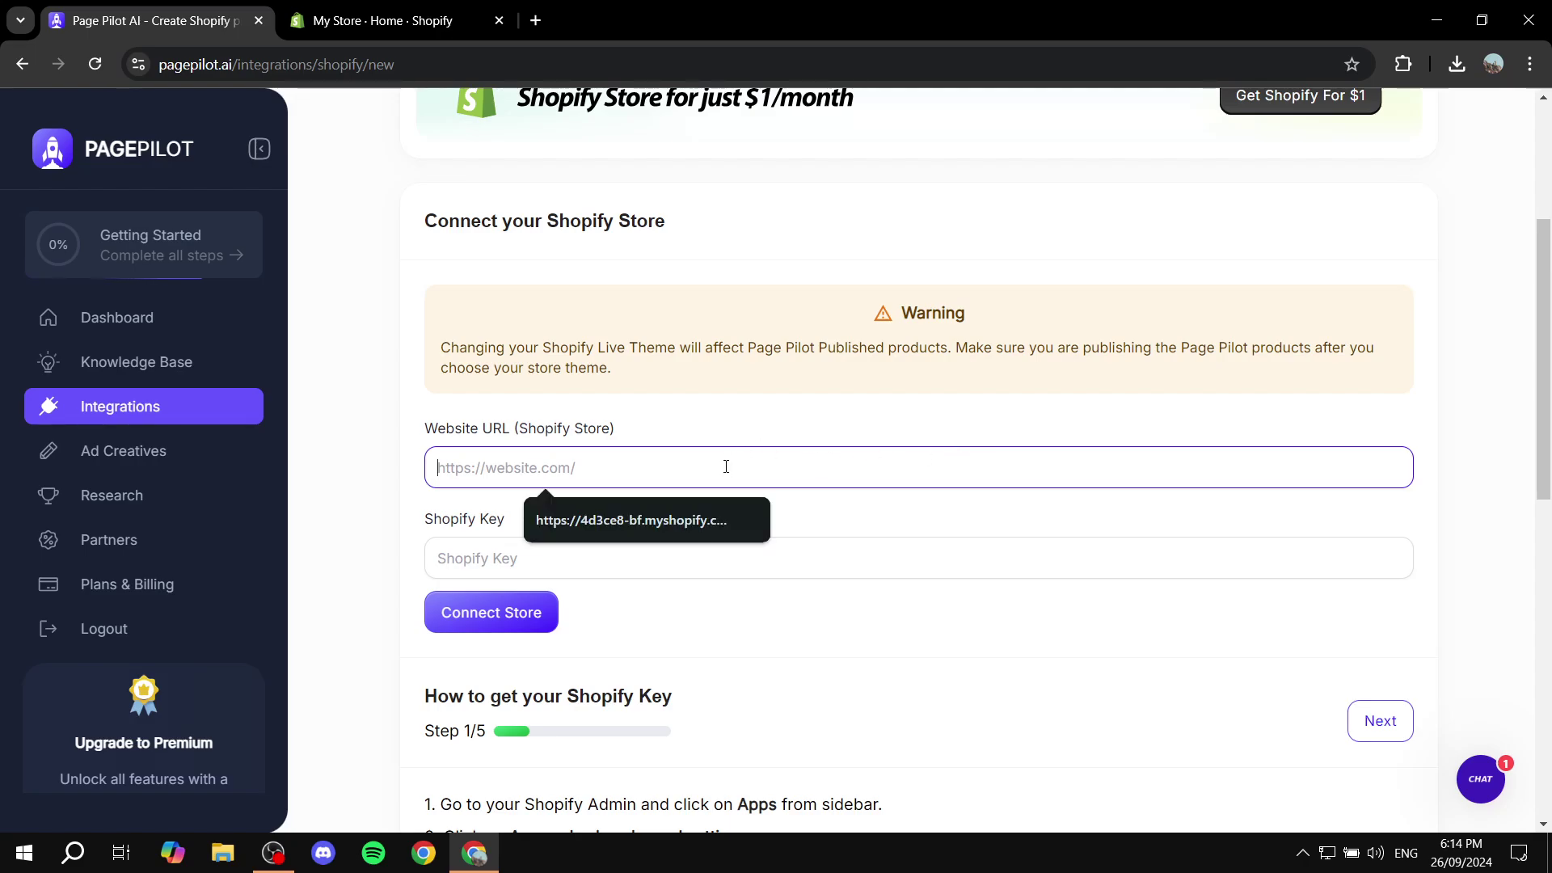
pyautogui.hotkey('ctrl', 'v')
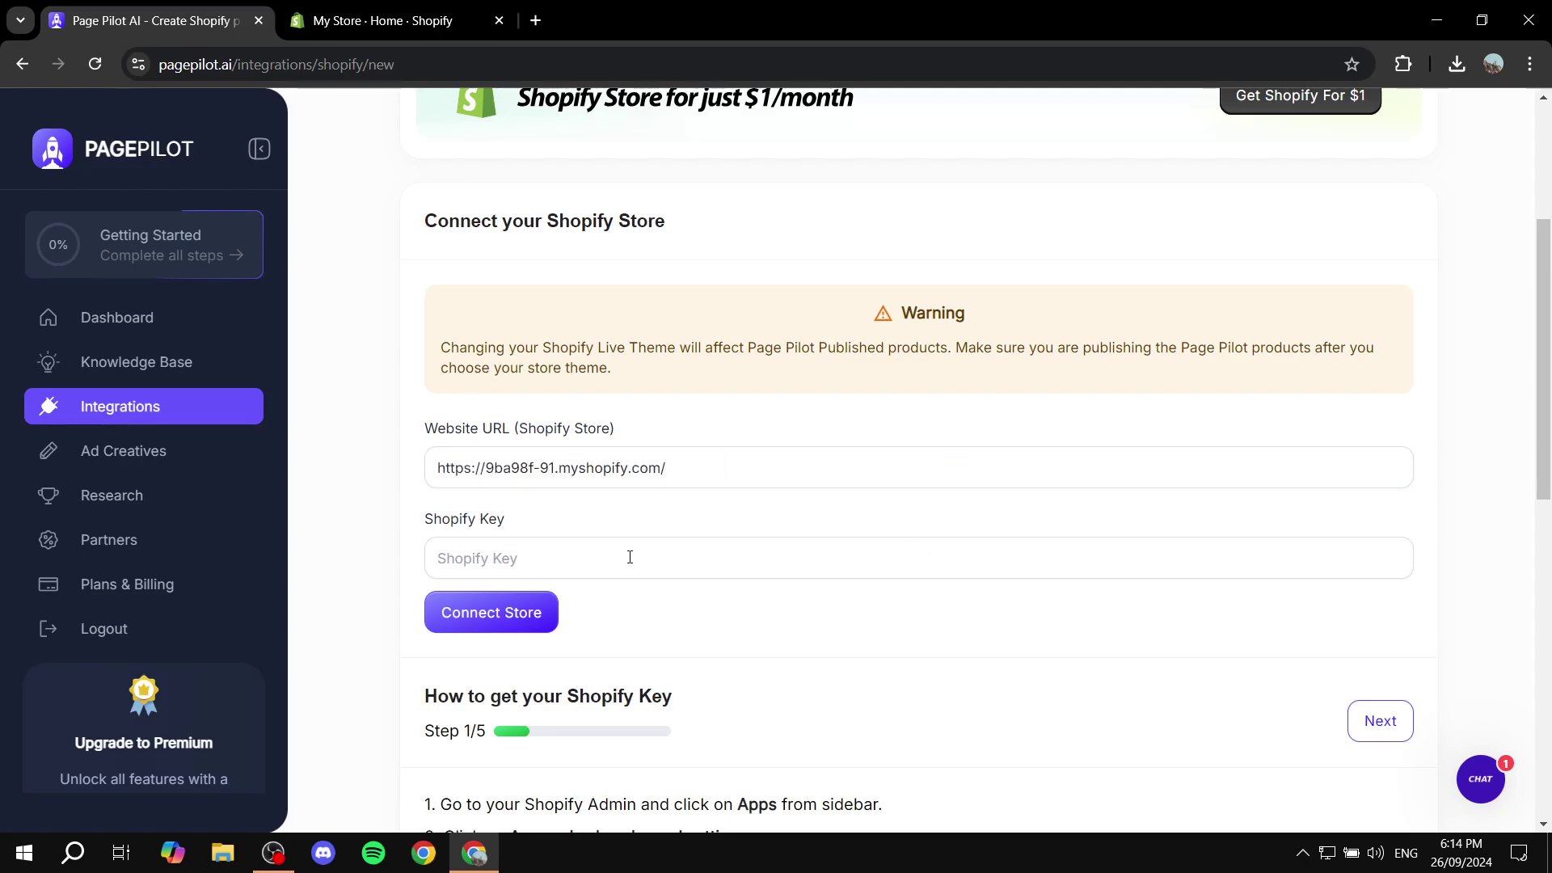
# Read the instructions for getting the Shopify Key below the store connection form.
pyautogui.click(537, 556)
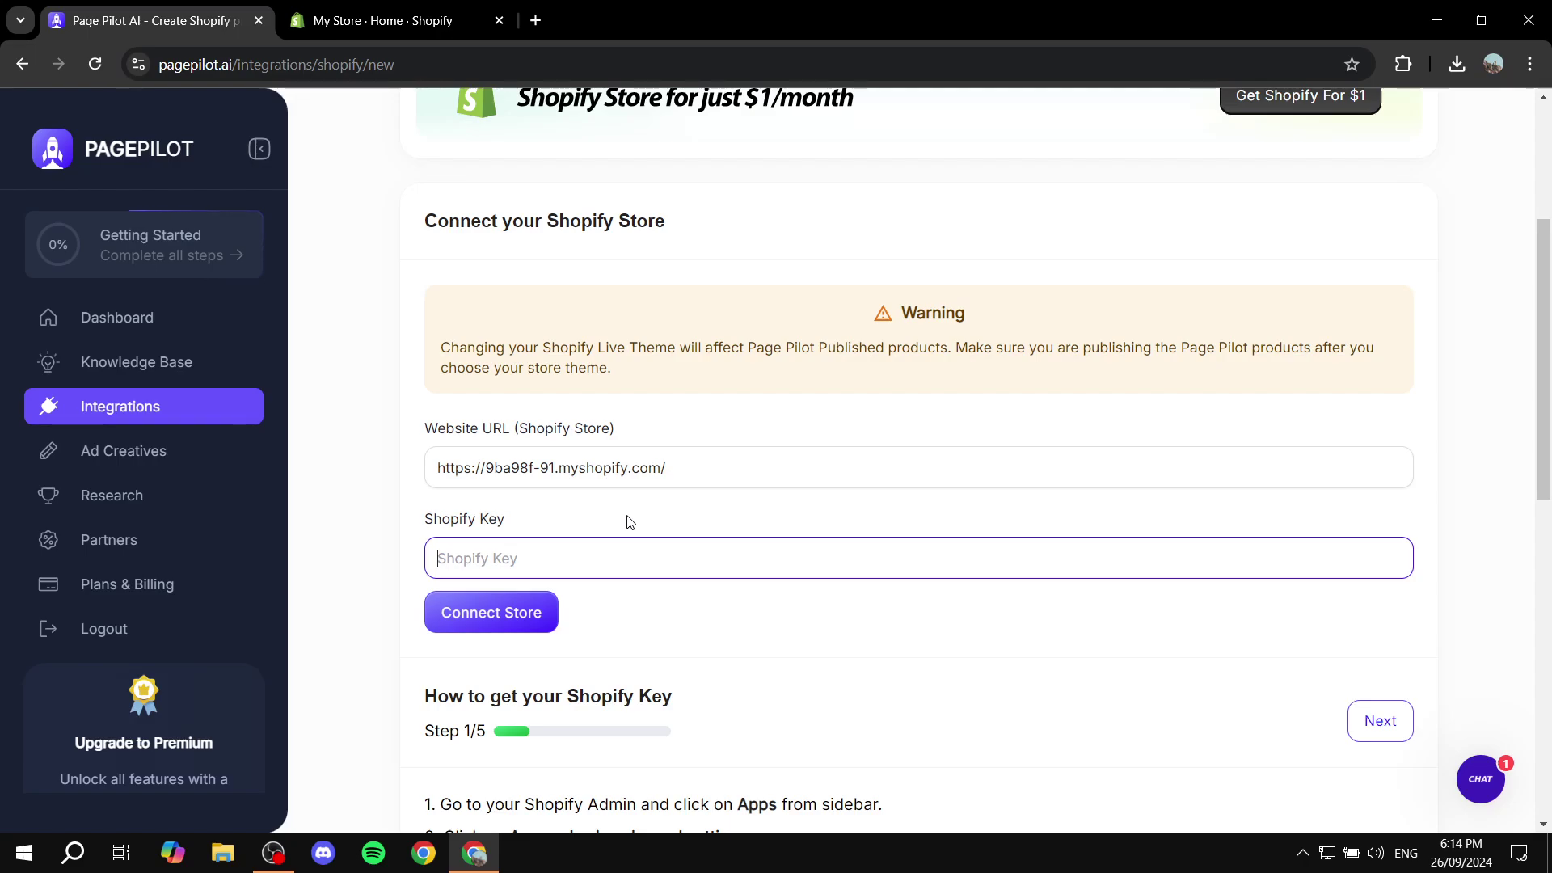
pyautogui.scroll(-3, 629, 521)
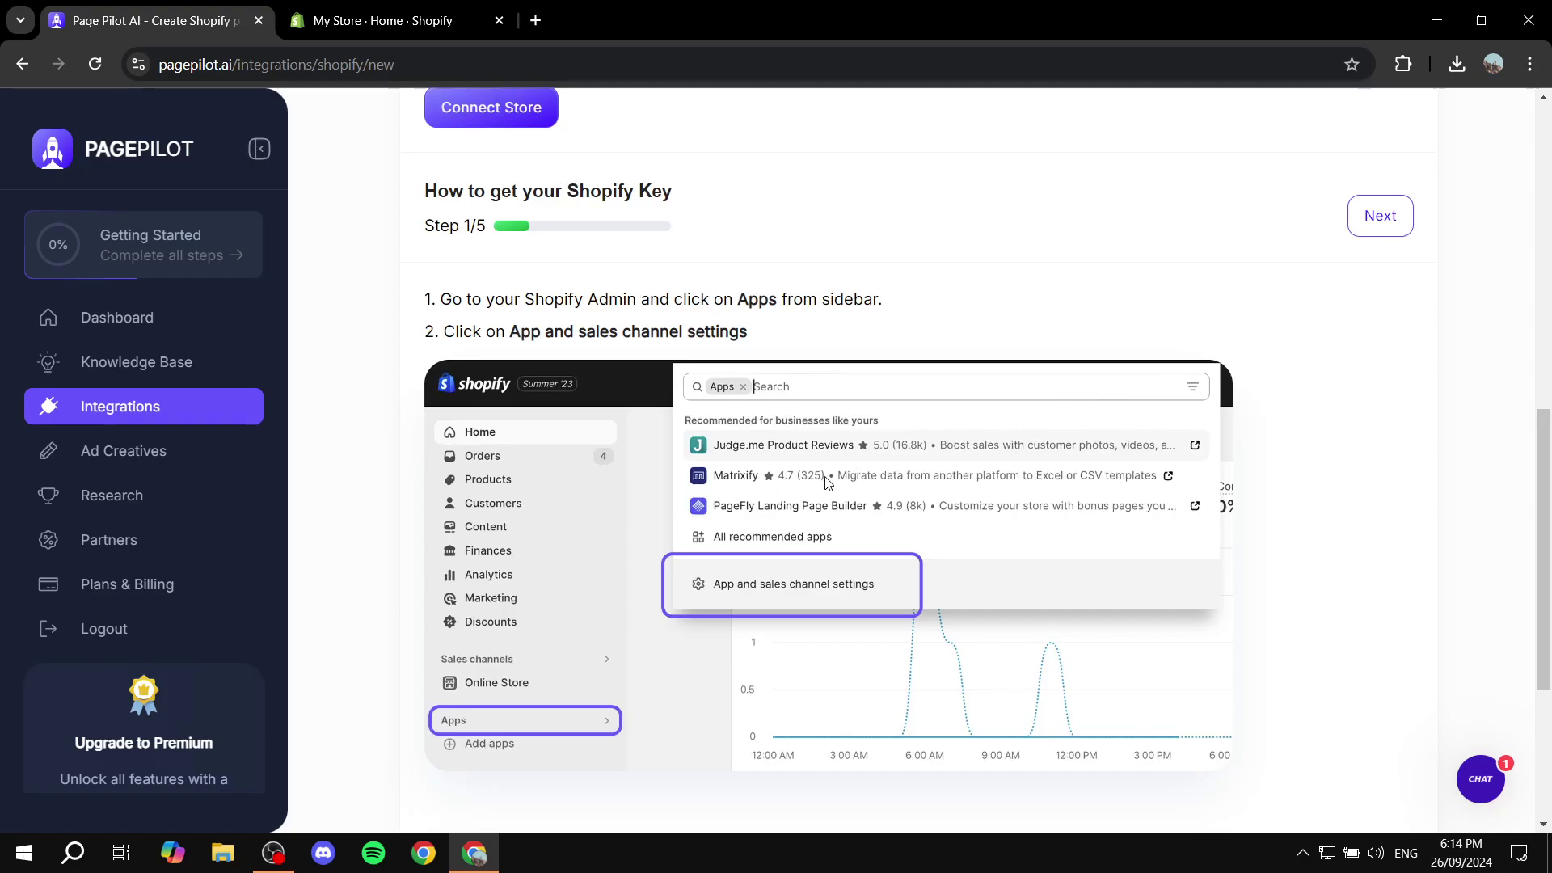
pyautogui.scroll(-4, 683, 521)
pyautogui.scroll(6, 836, 489)
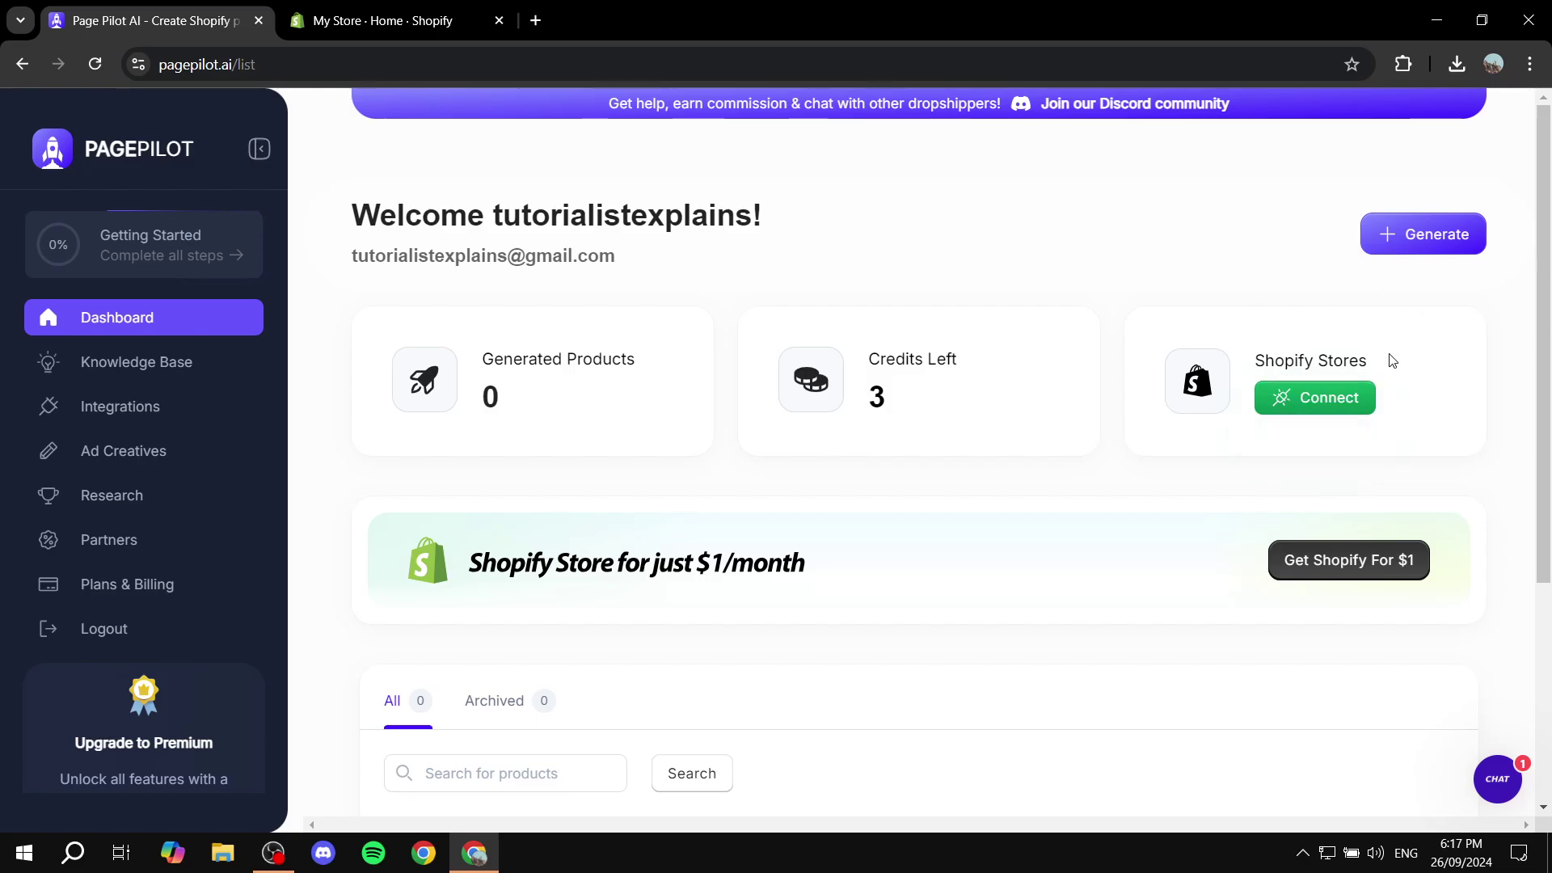
# Switch to the Shopify admin, collapse the trial notice and return to the PagePilot dashboard.
pyautogui.click(380, 20)
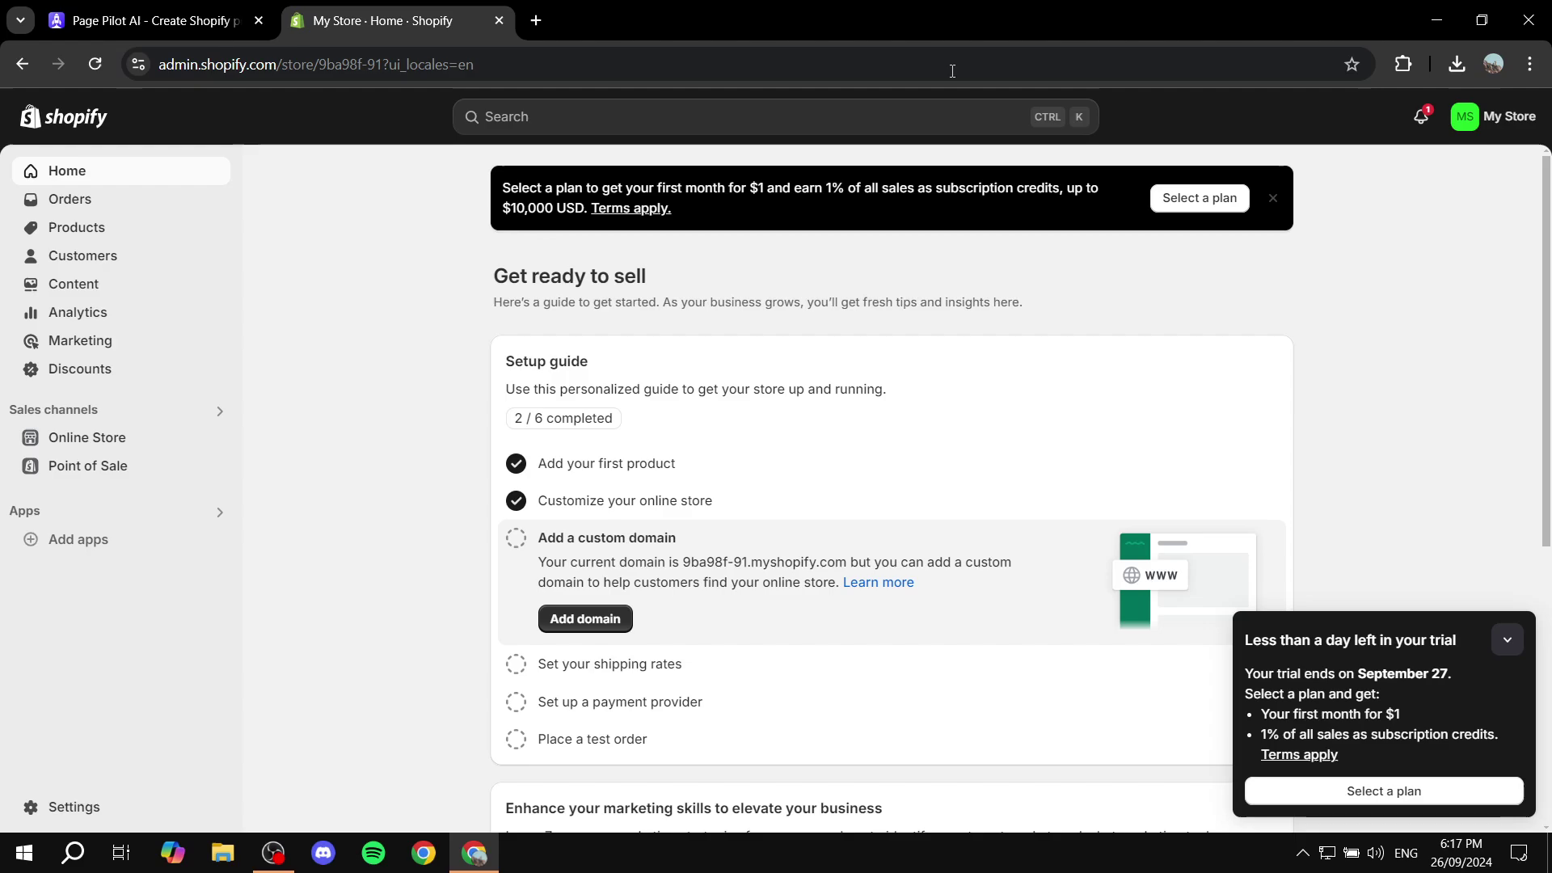
pyautogui.click(1507, 640)
pyautogui.hotkey('ctrl', 'Tab')
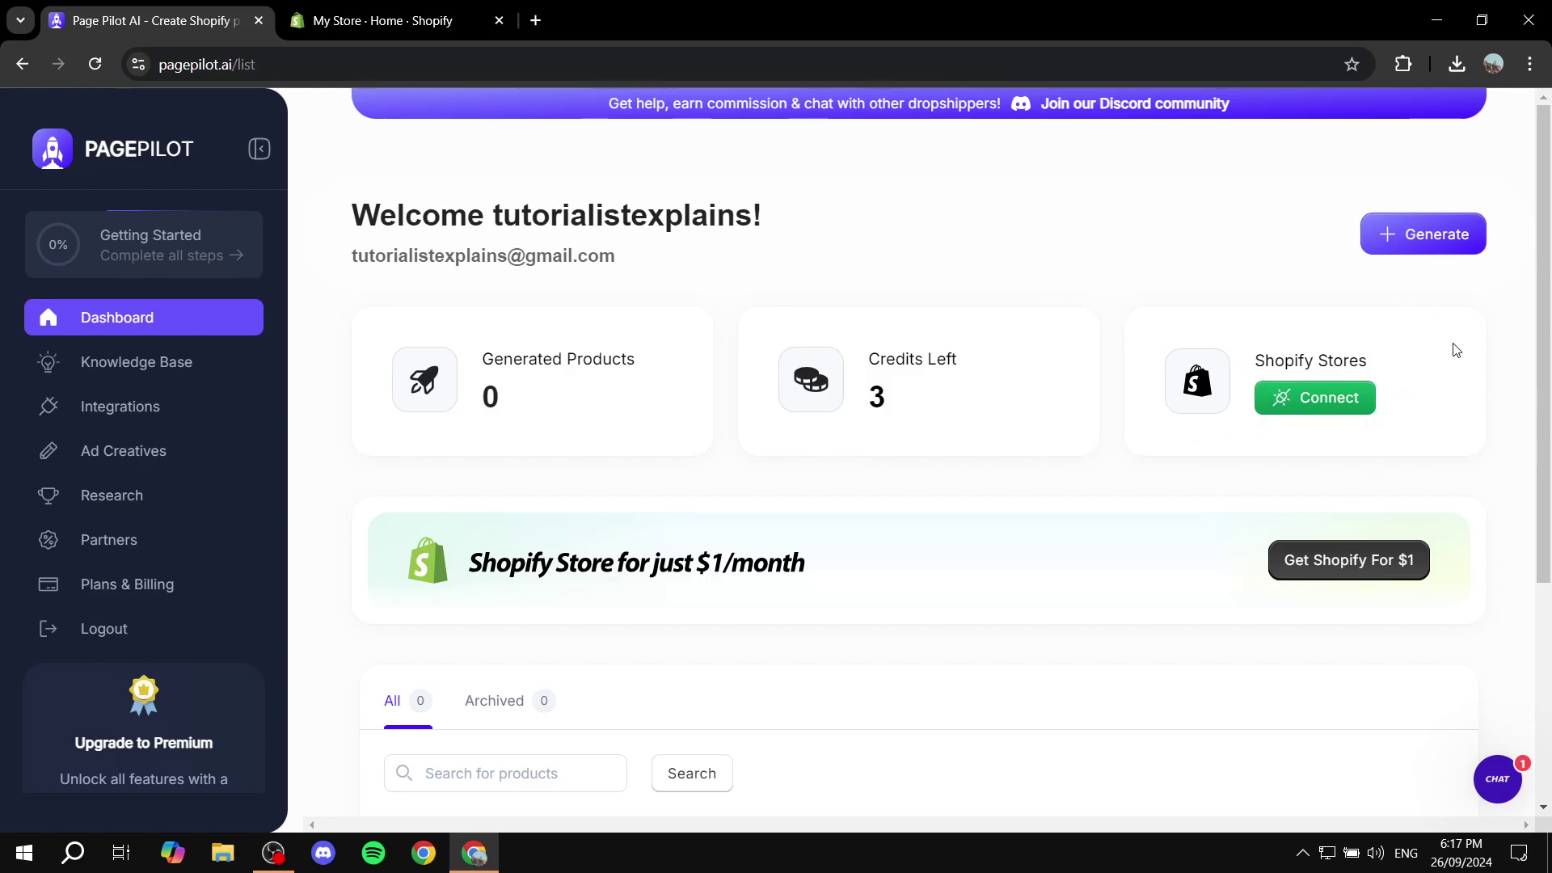
# Start generating a product page, look at the Shopify source option and choose AliExpress as the product source.
pyautogui.click(1452, 233)
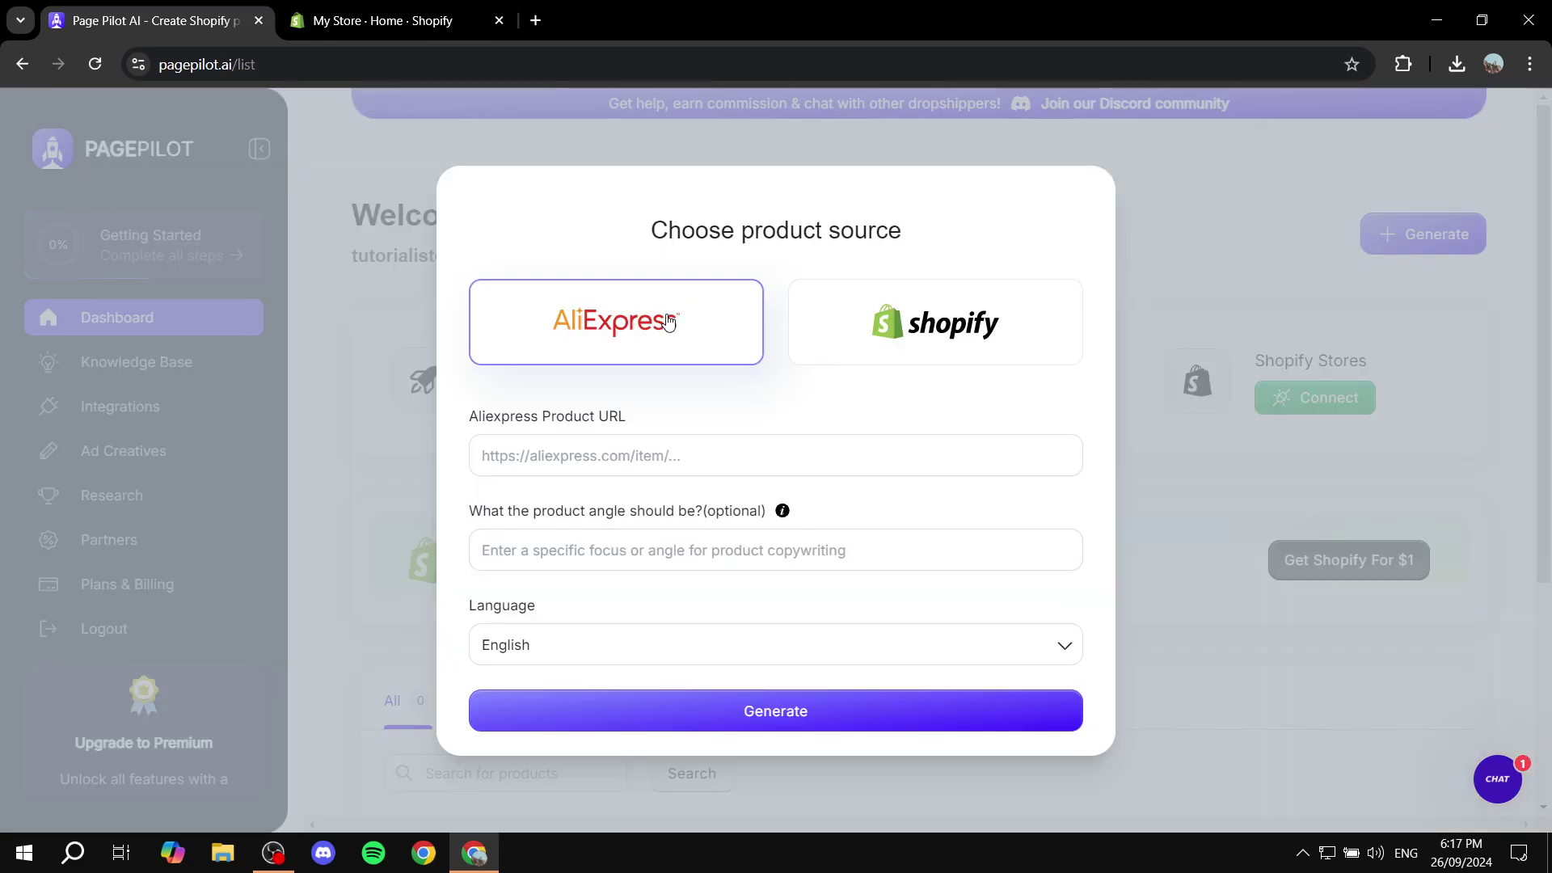
pyautogui.moveTo(682, 237); pyautogui.dragTo(947, 229)
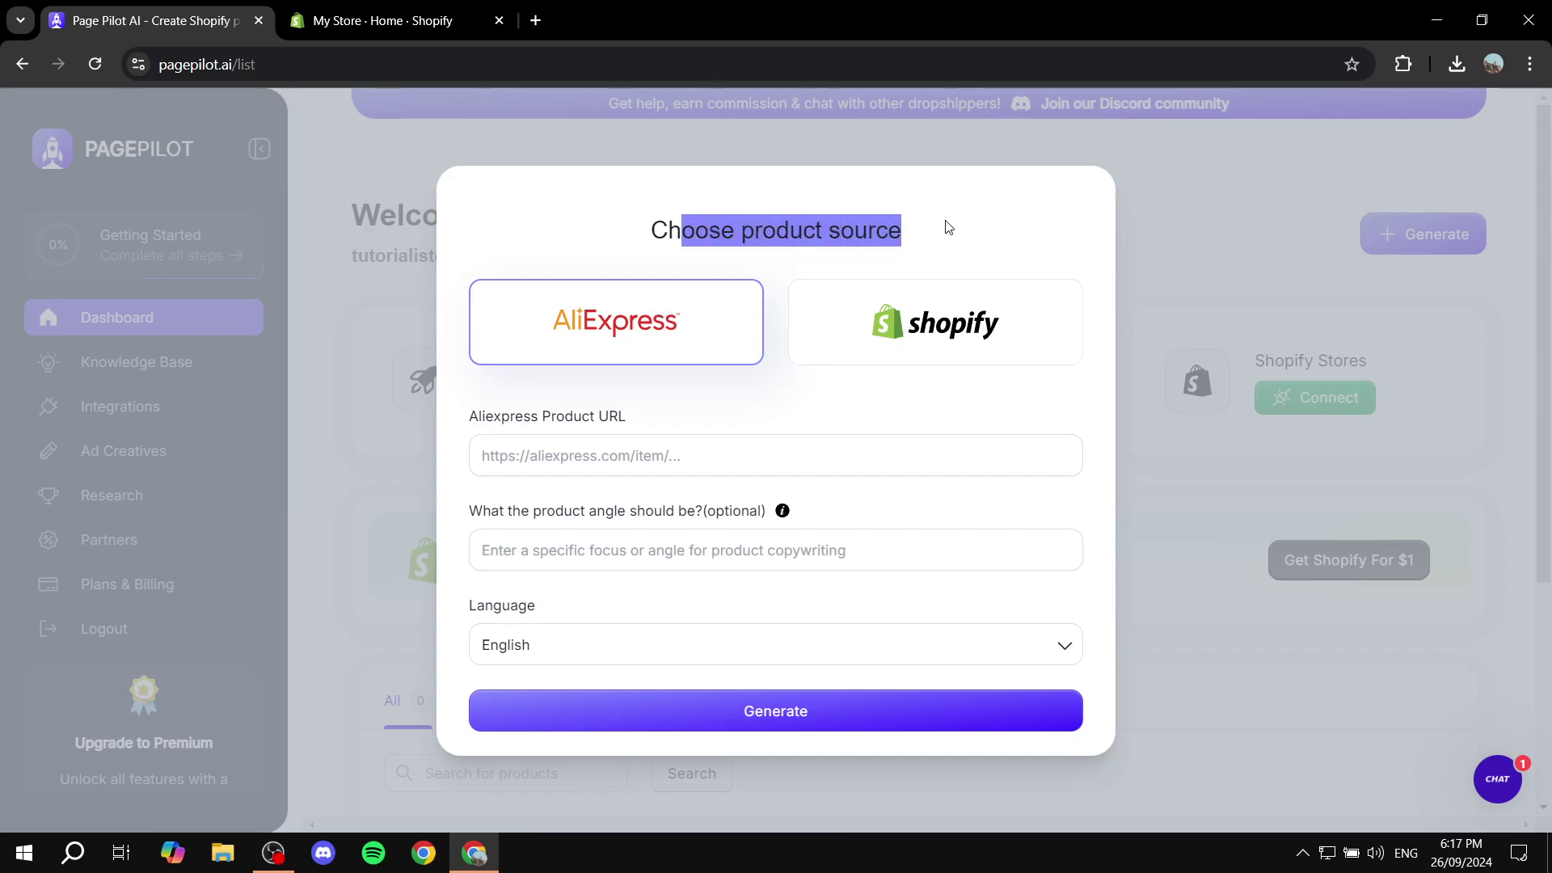
pyautogui.click(689, 347)
pyautogui.click(840, 326)
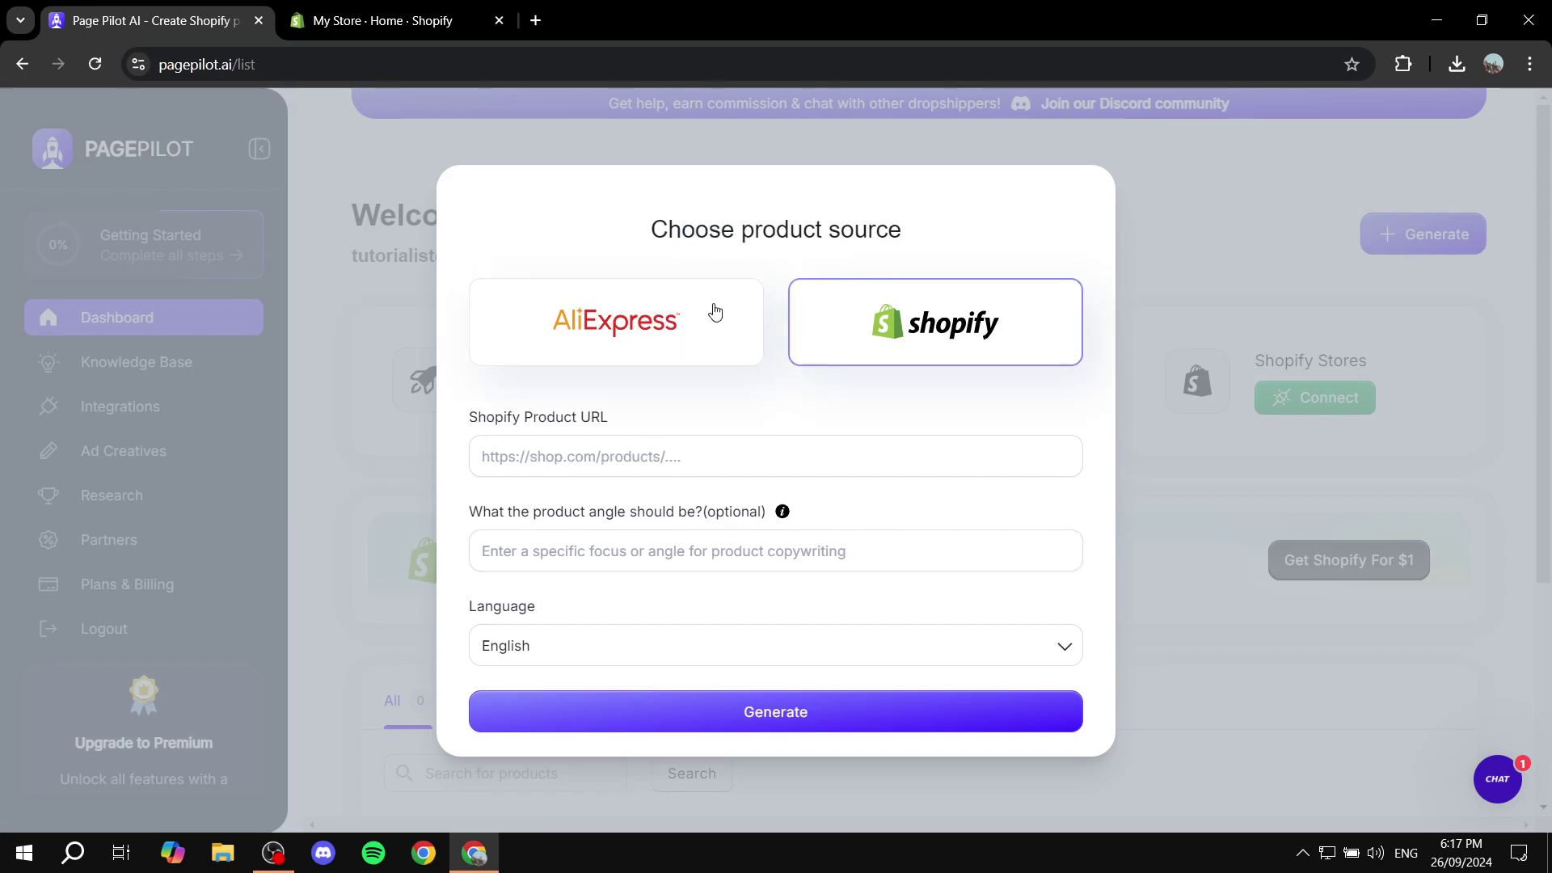
pyautogui.click(692, 308)
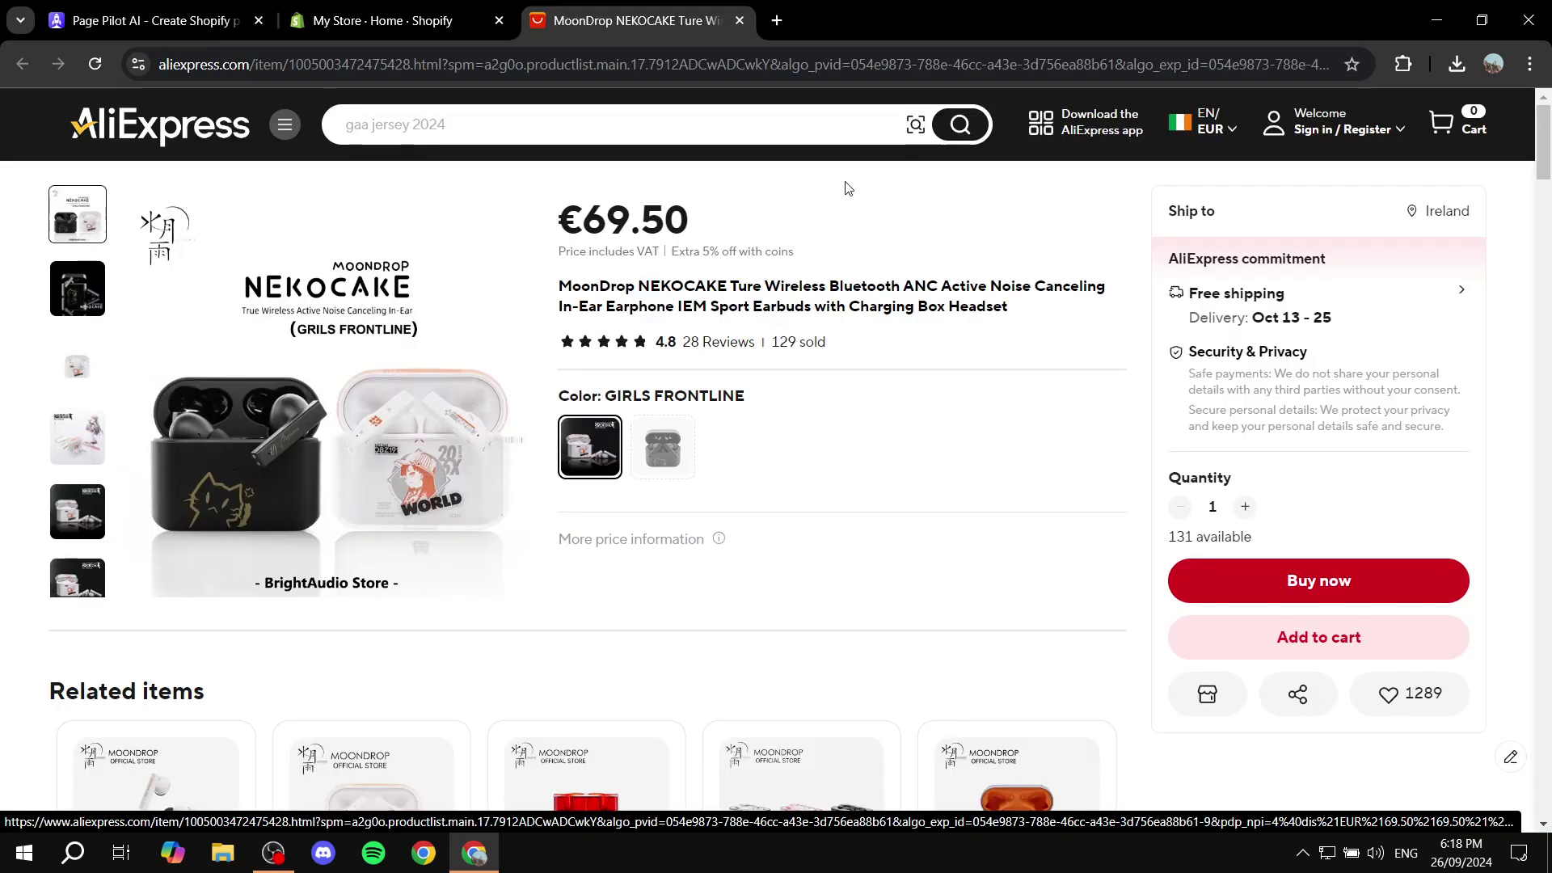
# Copy the MoonDrop NEKOCAKE earbuds' AliExpress address, enter it as the Aliexpress Product URL and generate the product page in English.
pyautogui.click(620, 63)
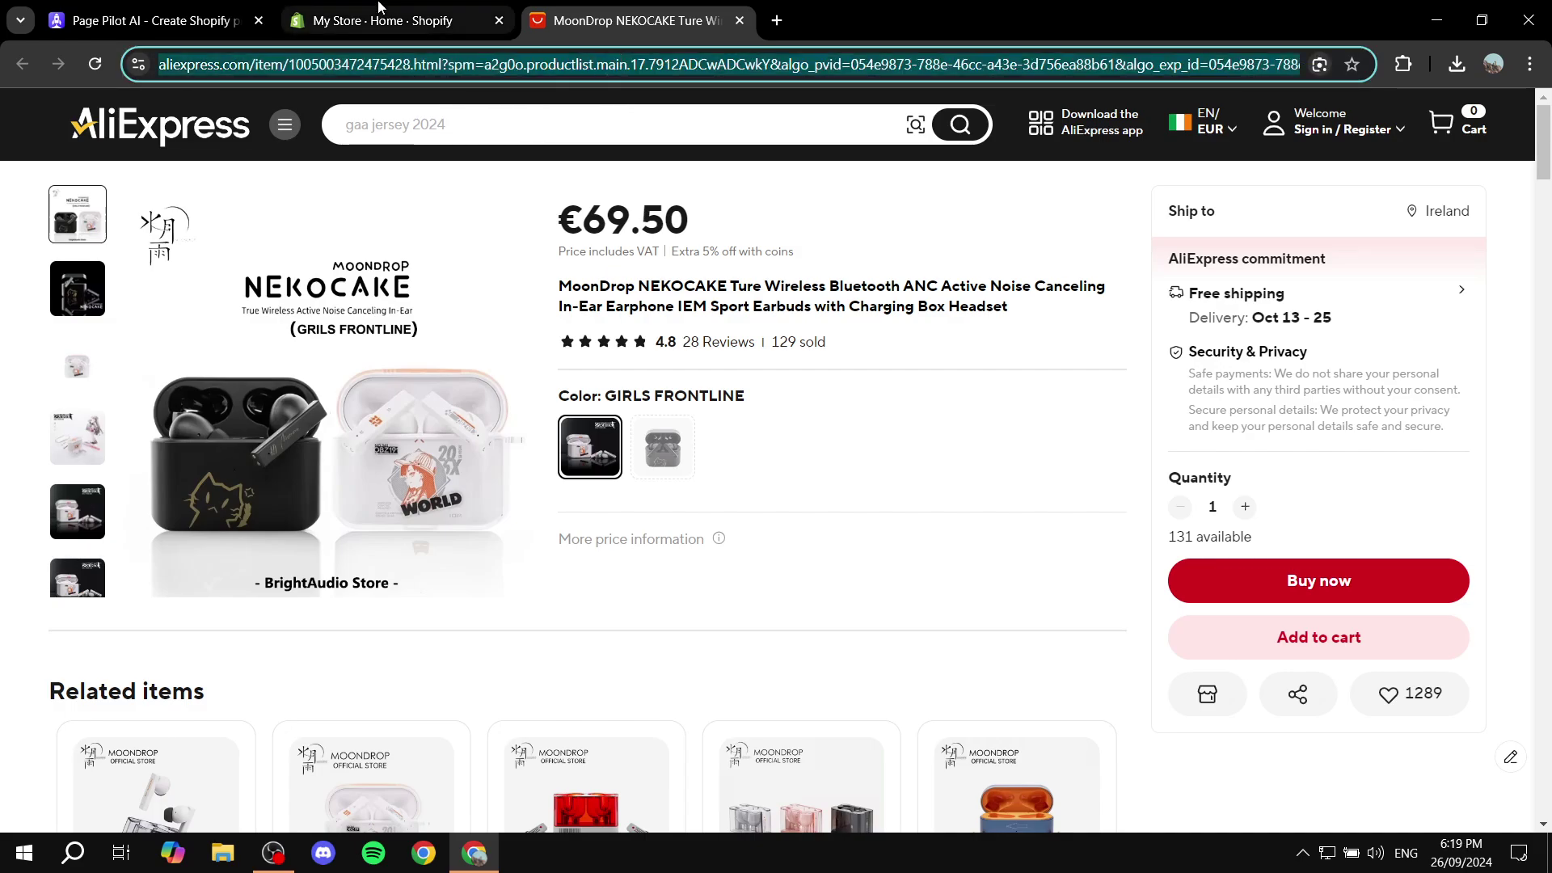
pyautogui.click(165, 6)
pyautogui.click(702, 455)
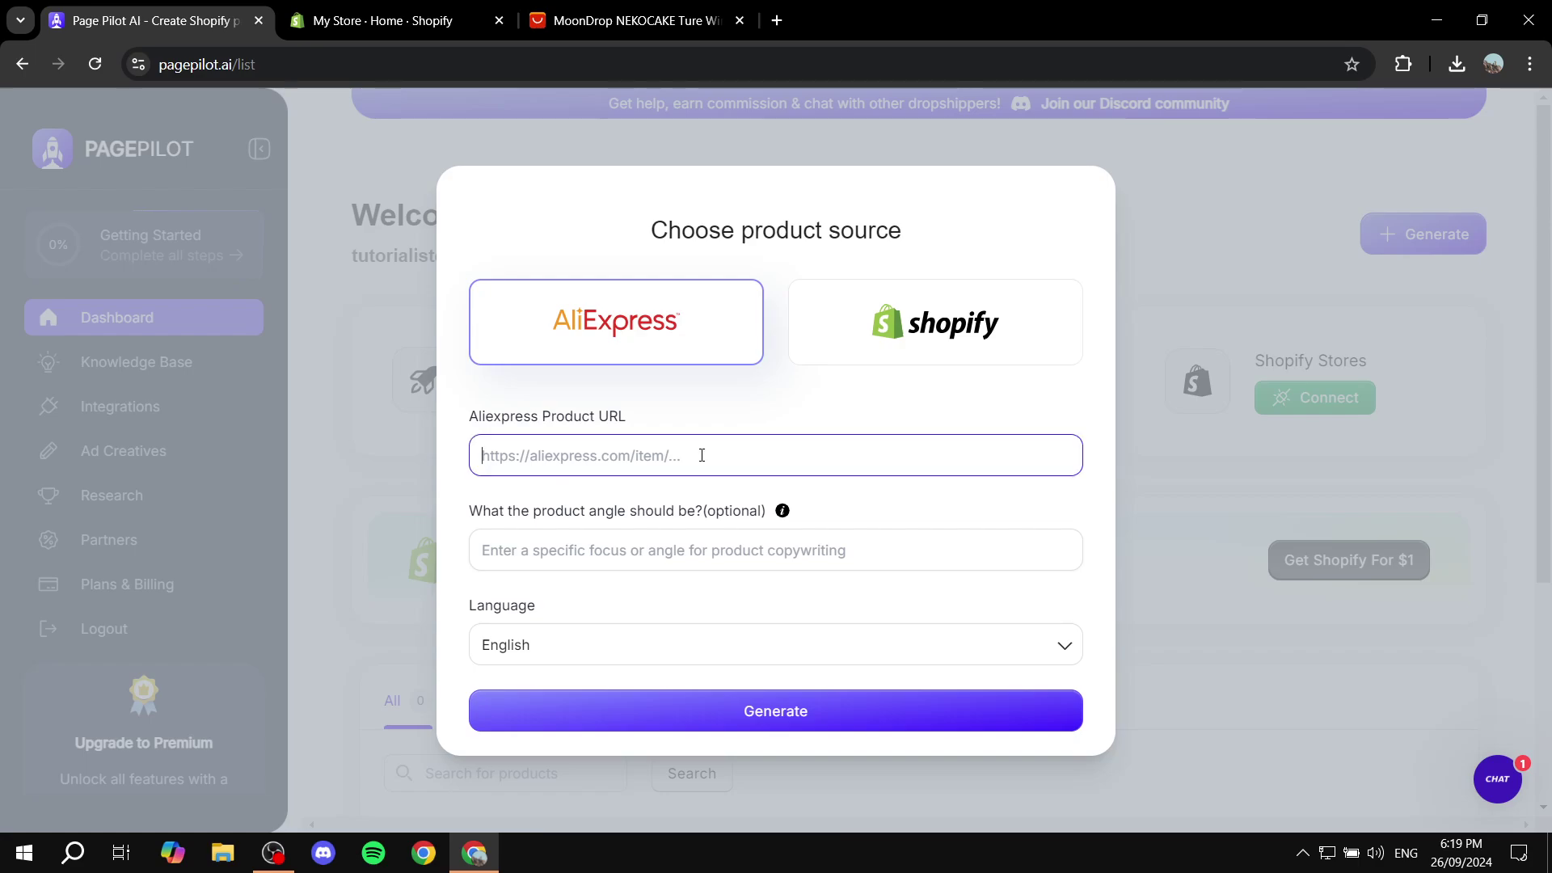
pyautogui.hotkey('ctrl', 'v')
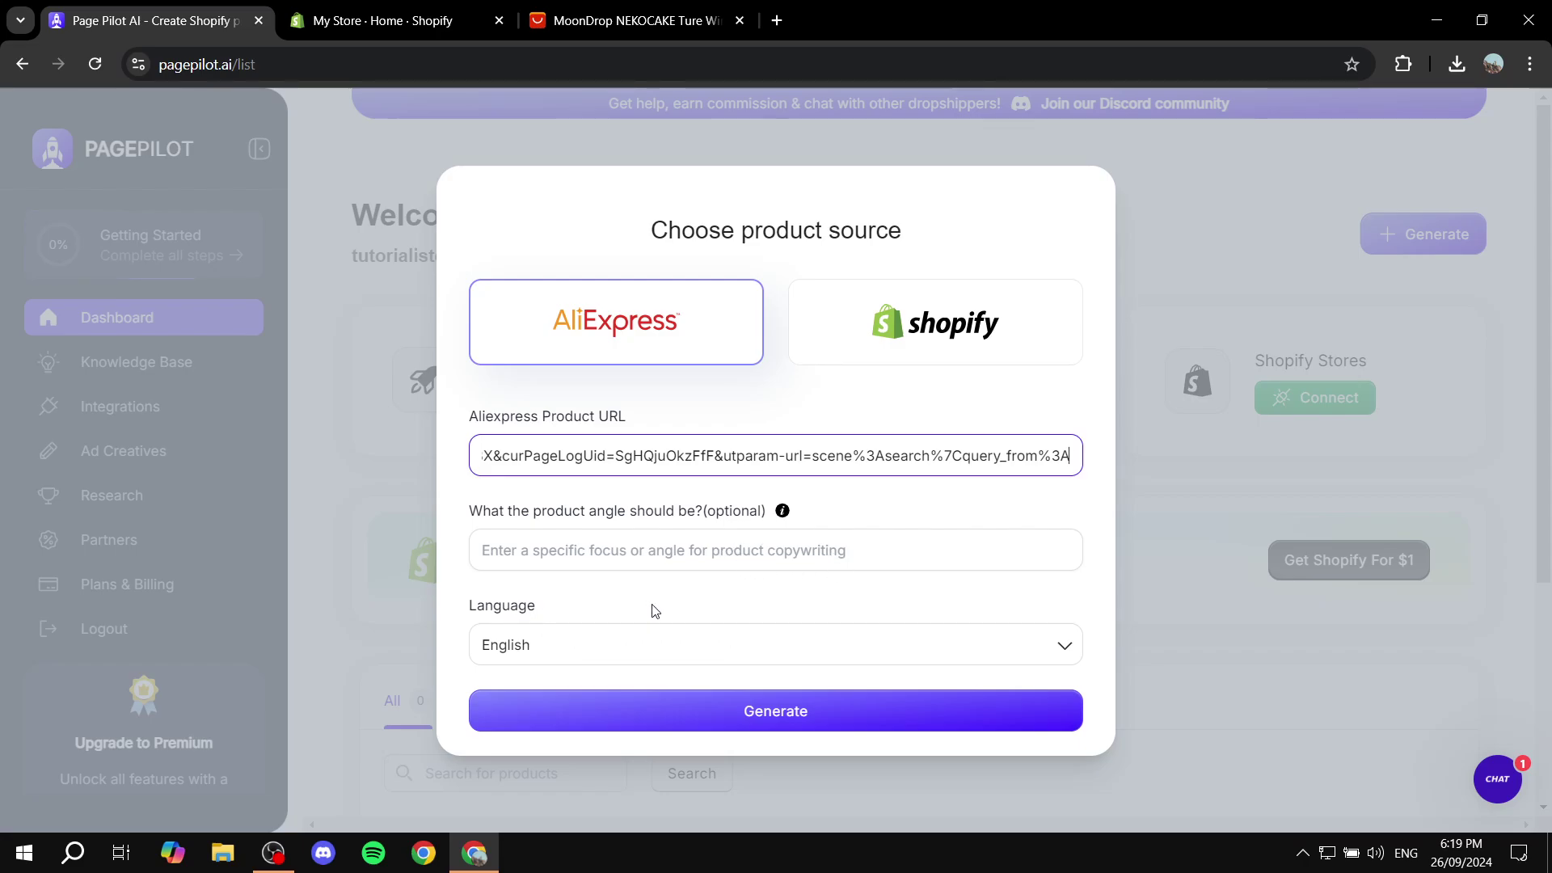
pyautogui.click(798, 715)
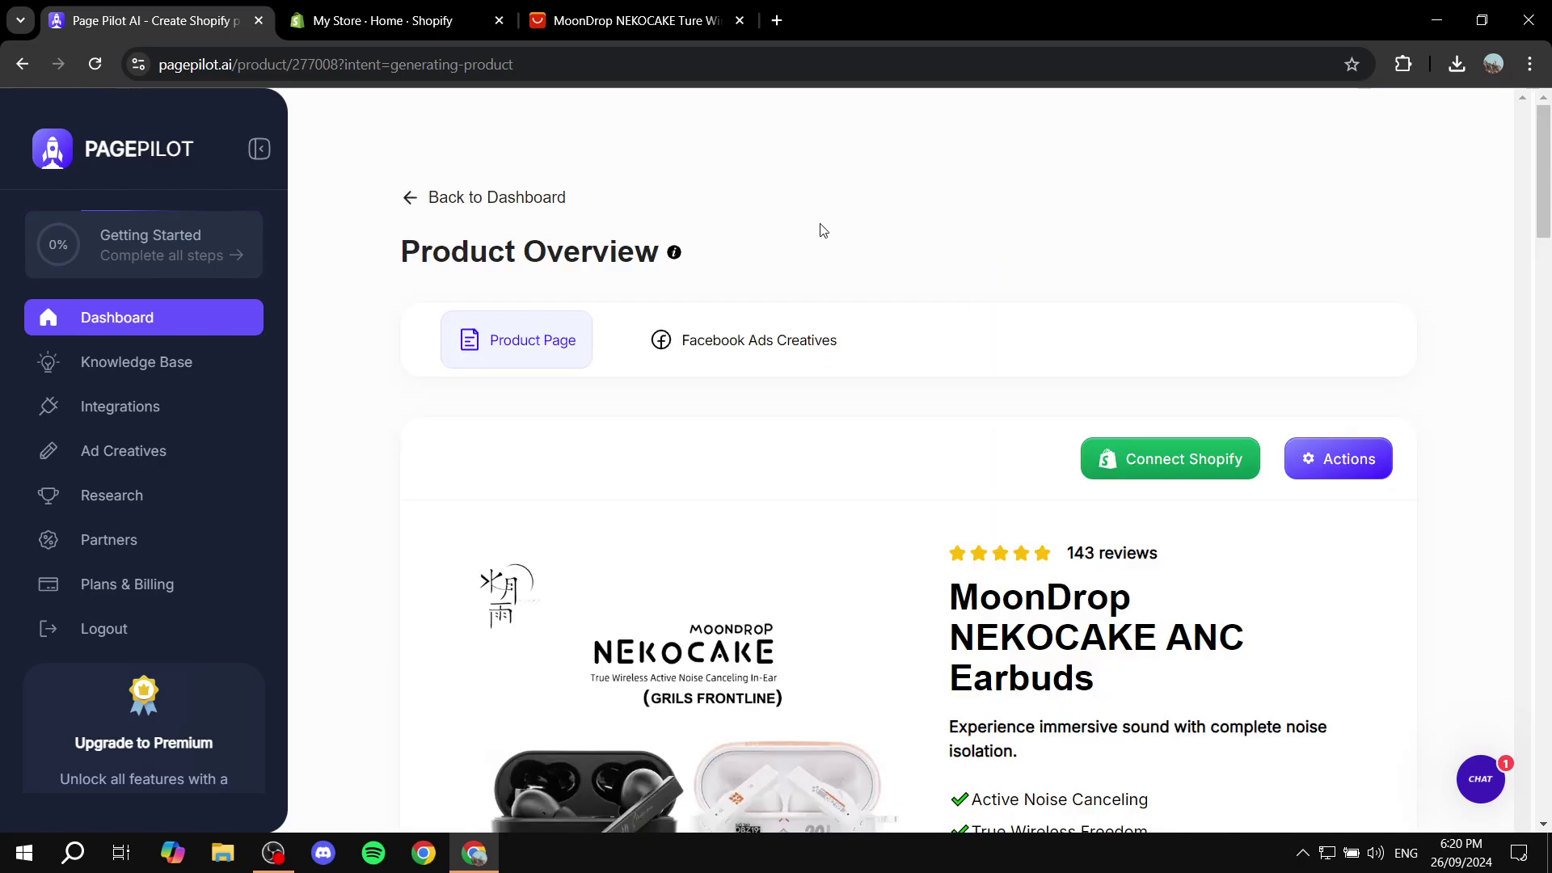
# Open the "Active Noise Canceling" feature line on the generated product page for editing and save it.
pyautogui.scroll(-2, 1511, 335)
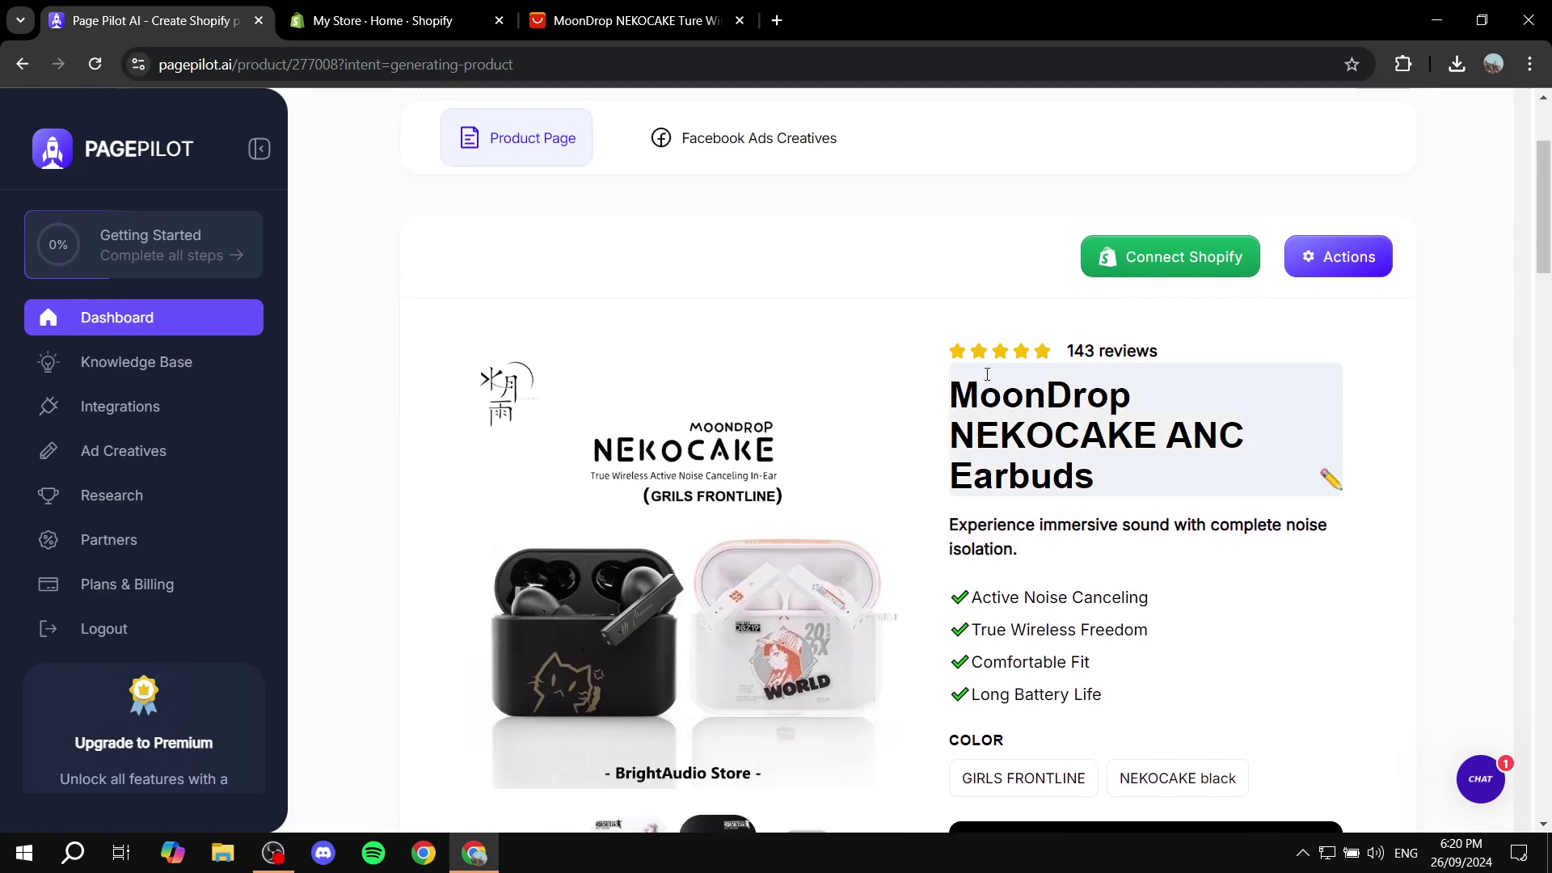
pyautogui.scroll(-1, 986, 374)
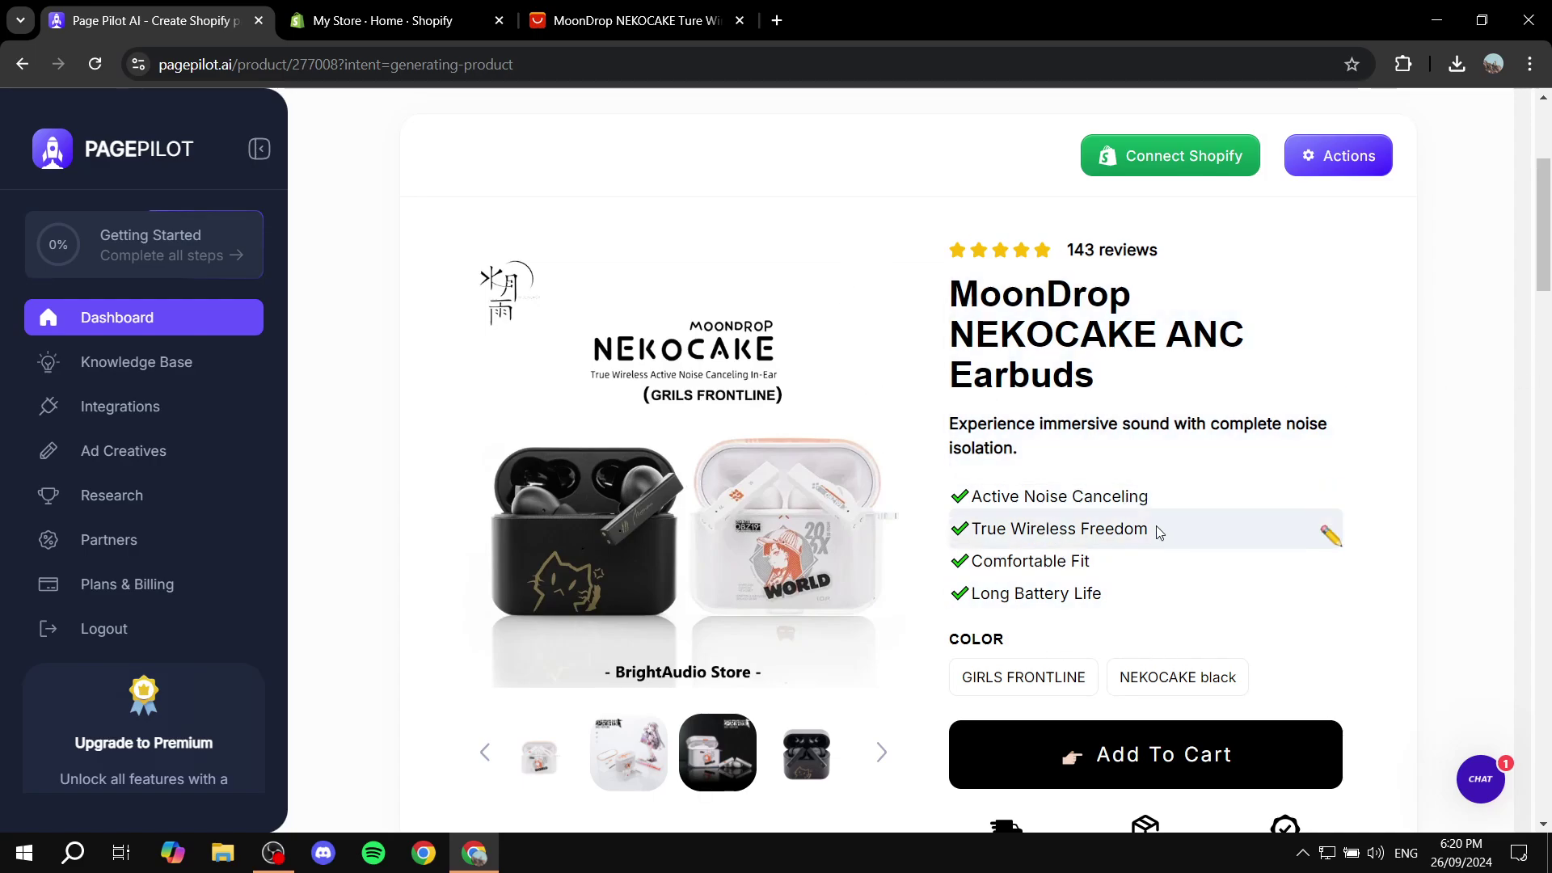
pyautogui.click(1328, 494)
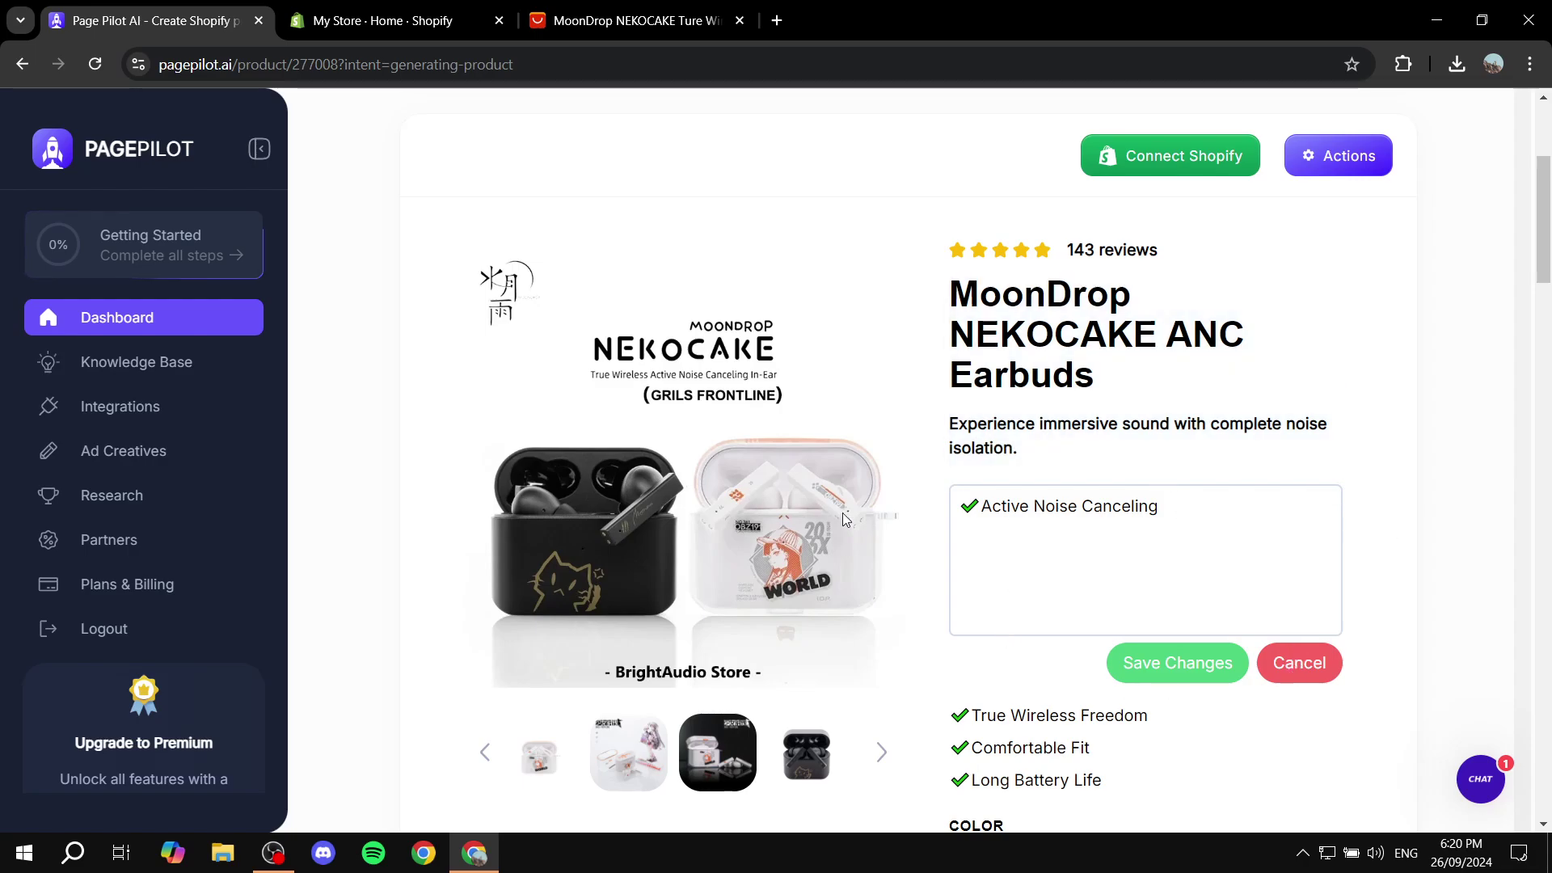
pyautogui.click(1204, 670)
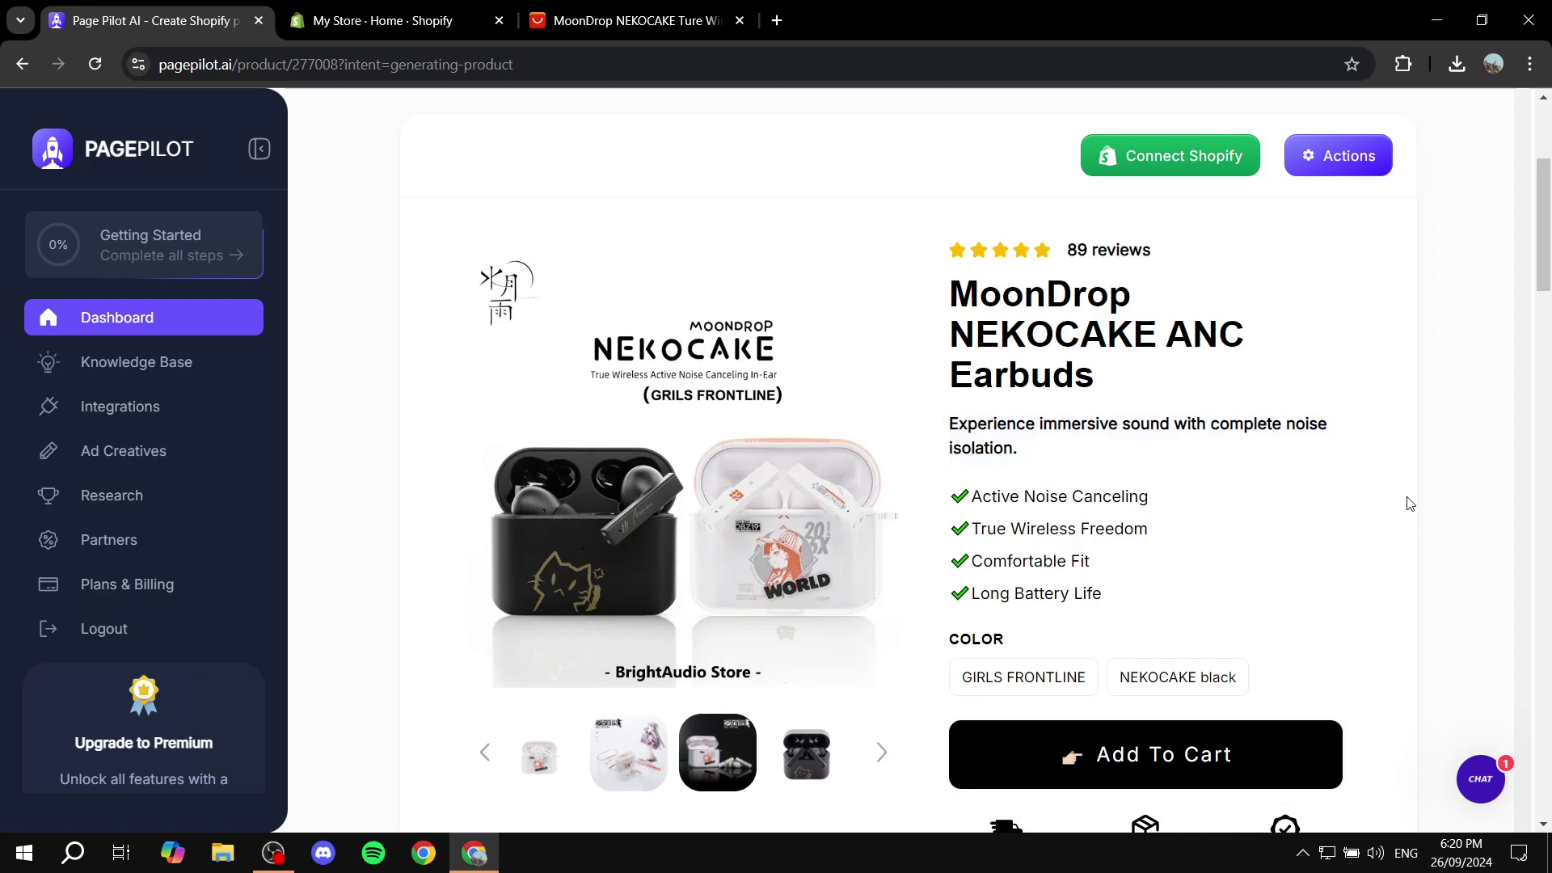
# Review the generated earbuds page from the product details through the customer reviews to the closing guarantee section.
pyautogui.scroll(-4, 1410, 503)
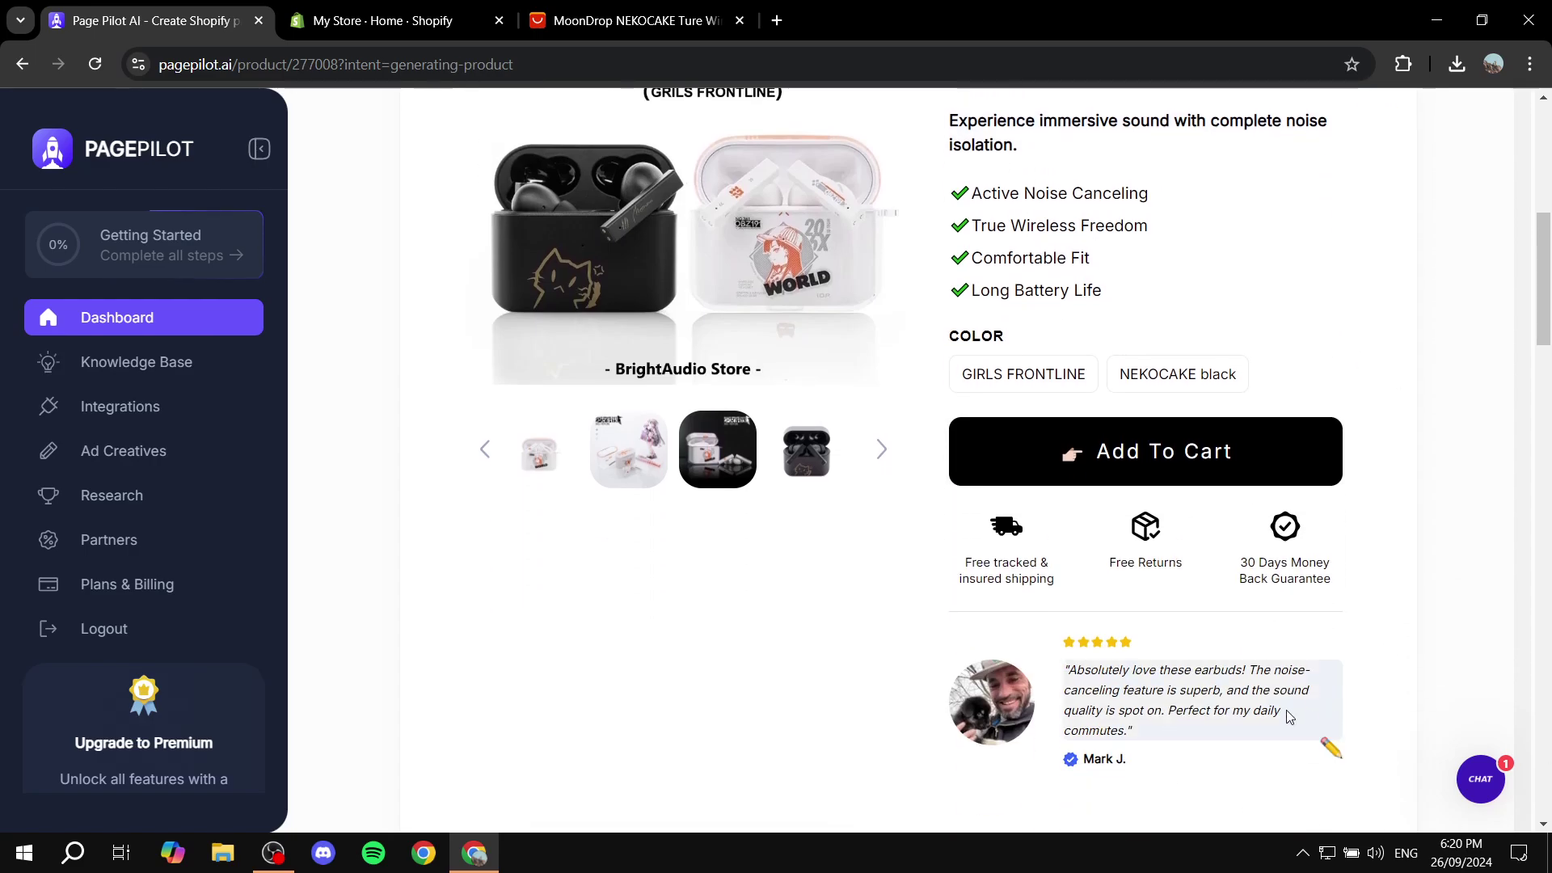
pyautogui.scroll(-20, 1382, 560)
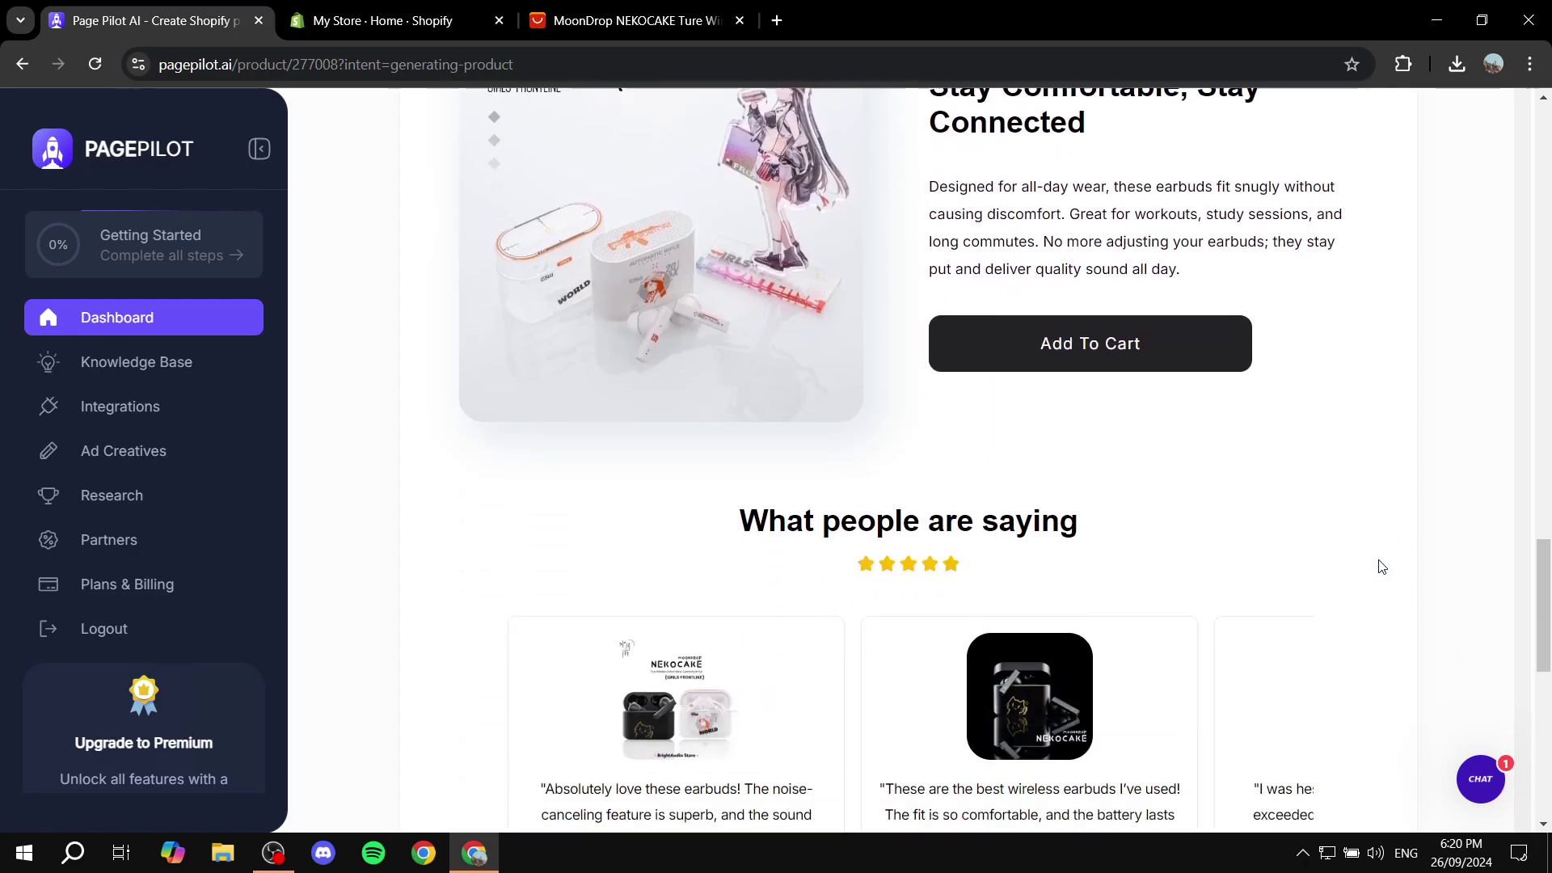
pyautogui.scroll(-5, 1381, 566)
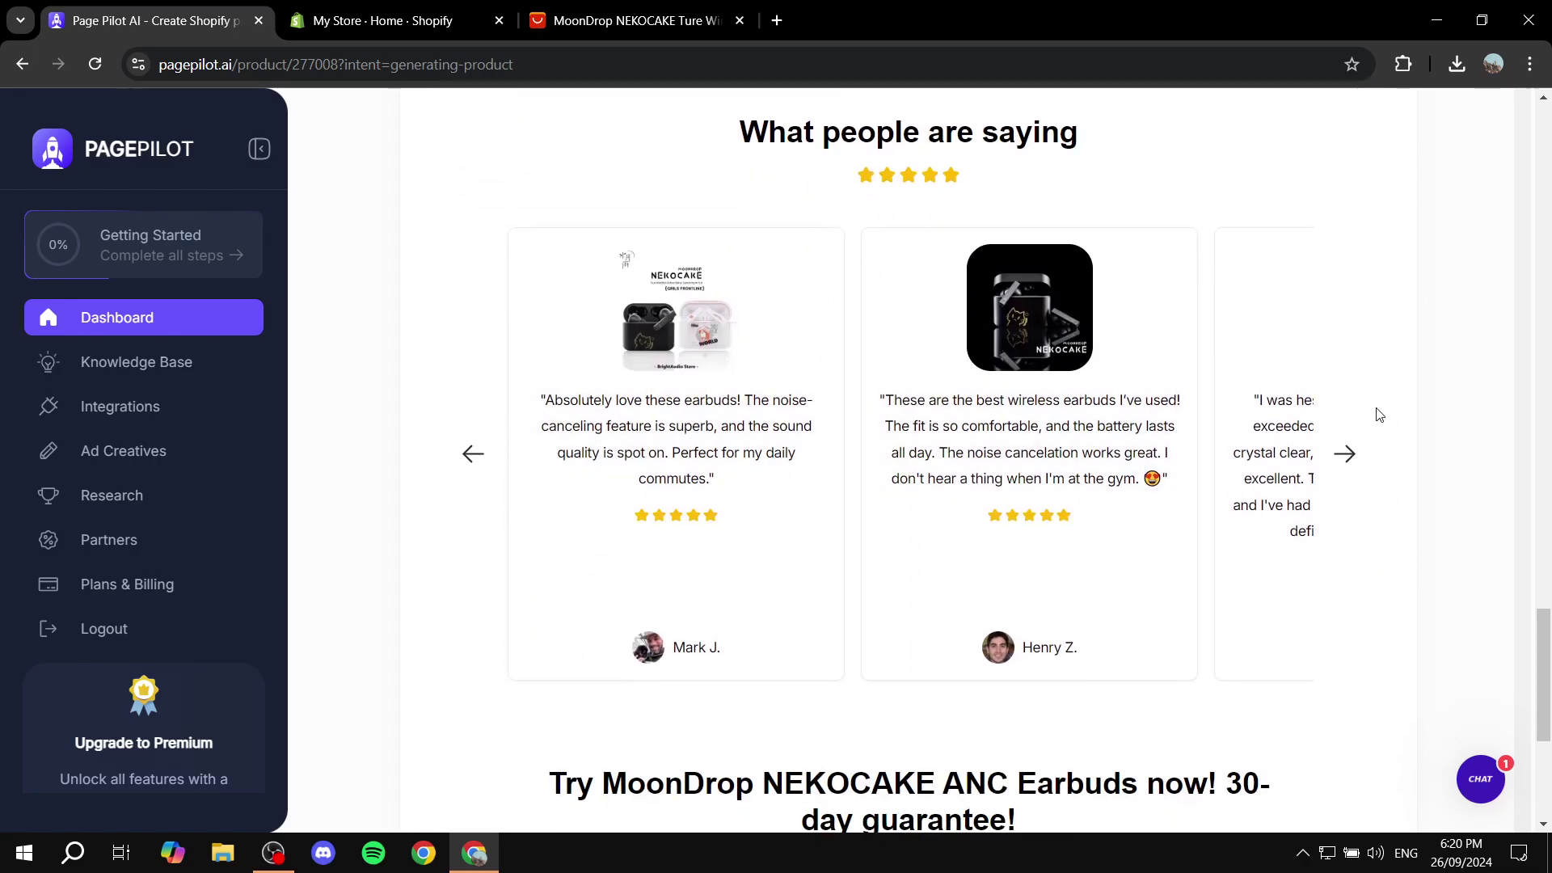
pyautogui.scroll(-5, 1259, 438)
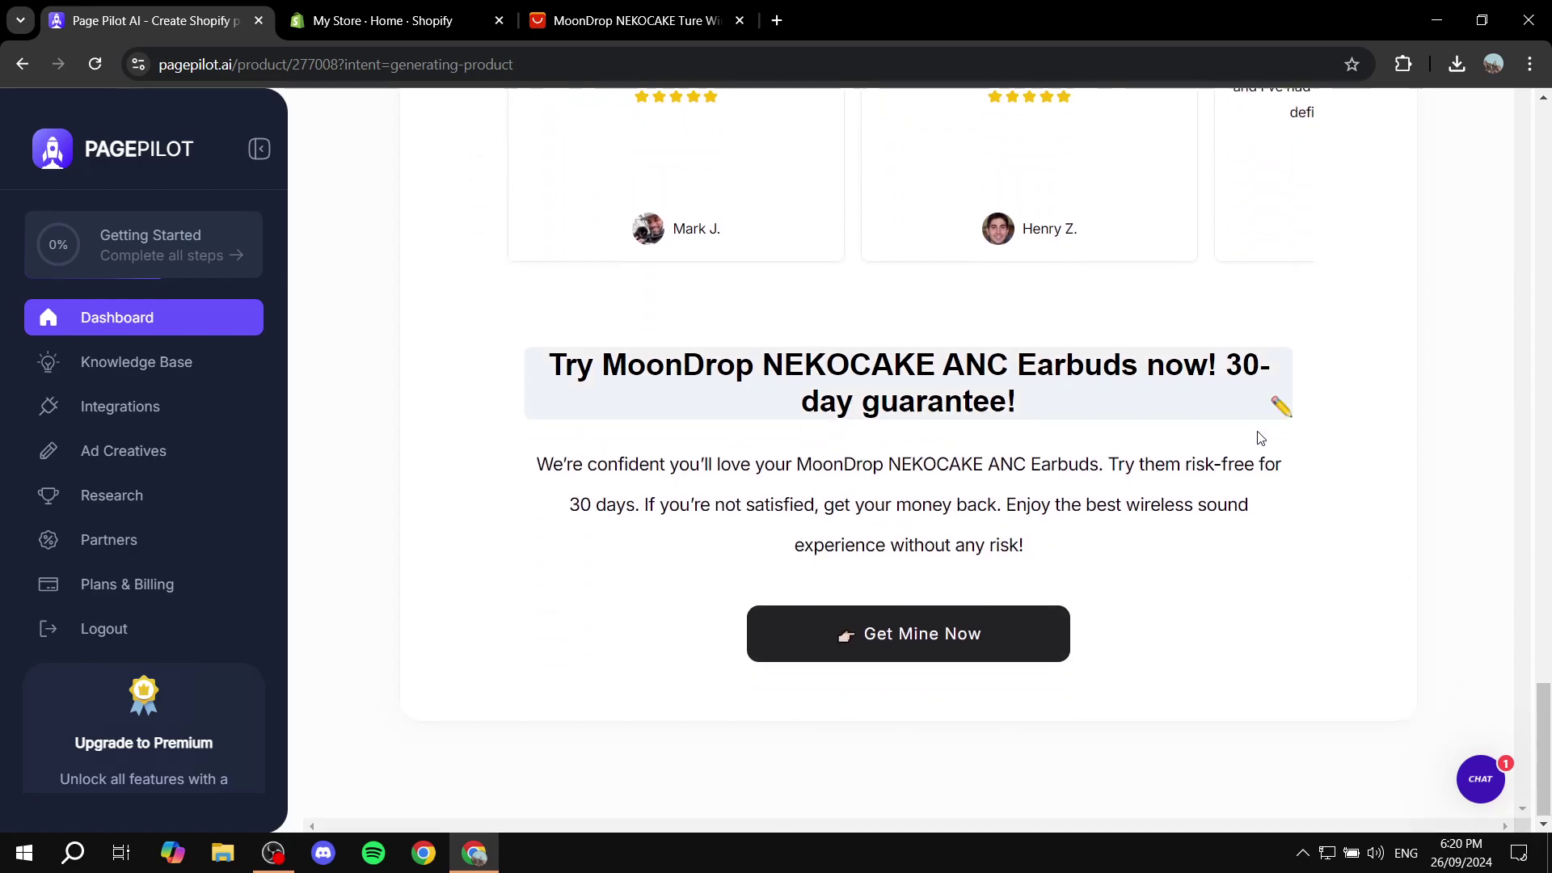
pyautogui.scroll(10, 1119, 557)
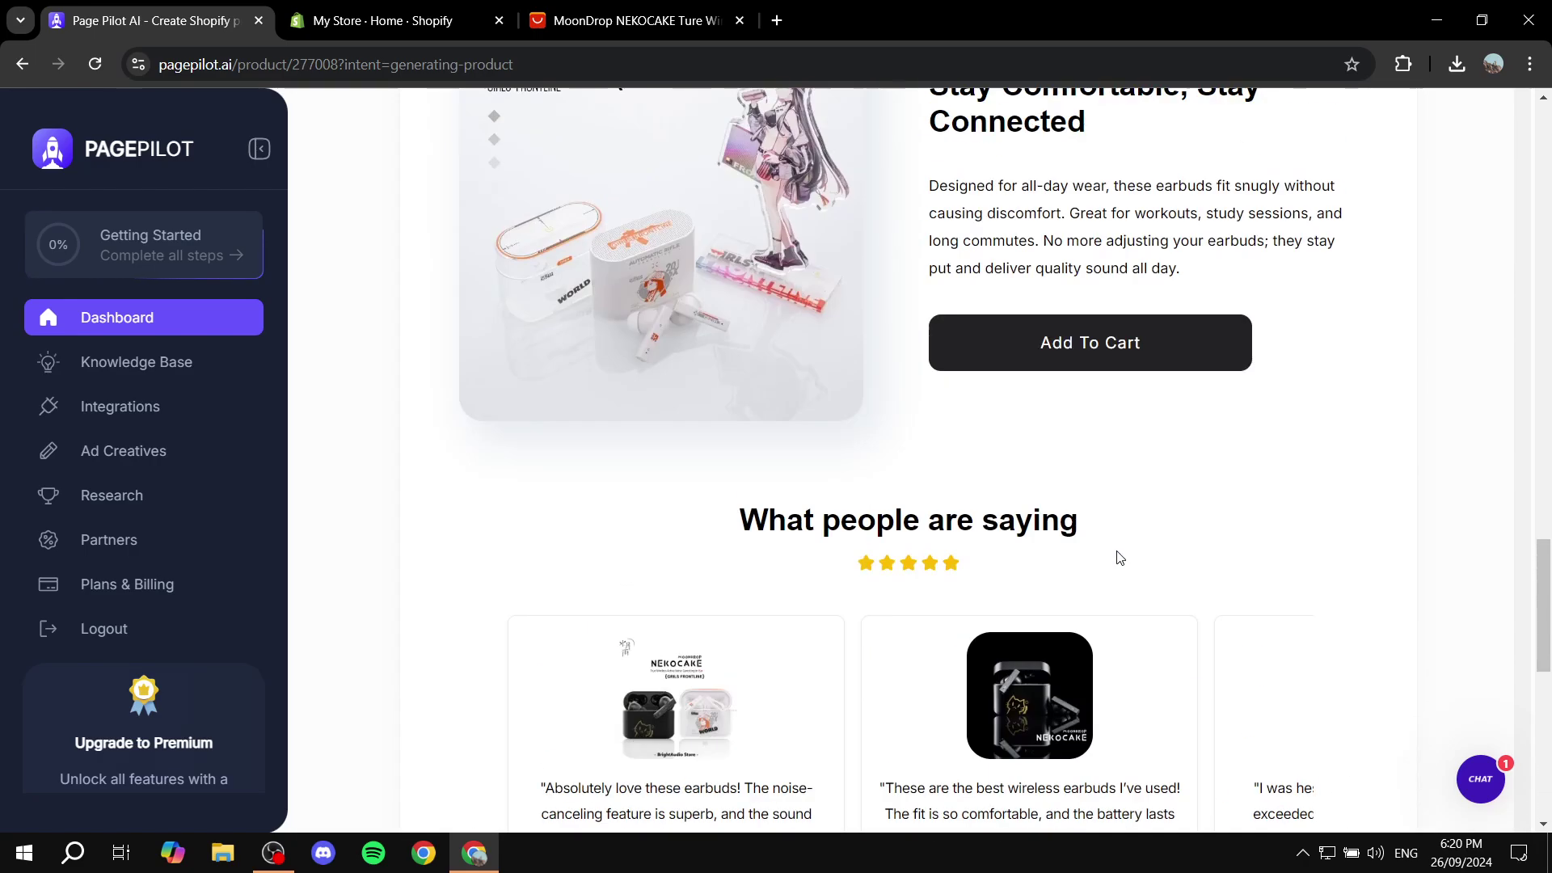
pyautogui.scroll(15, 1119, 557)
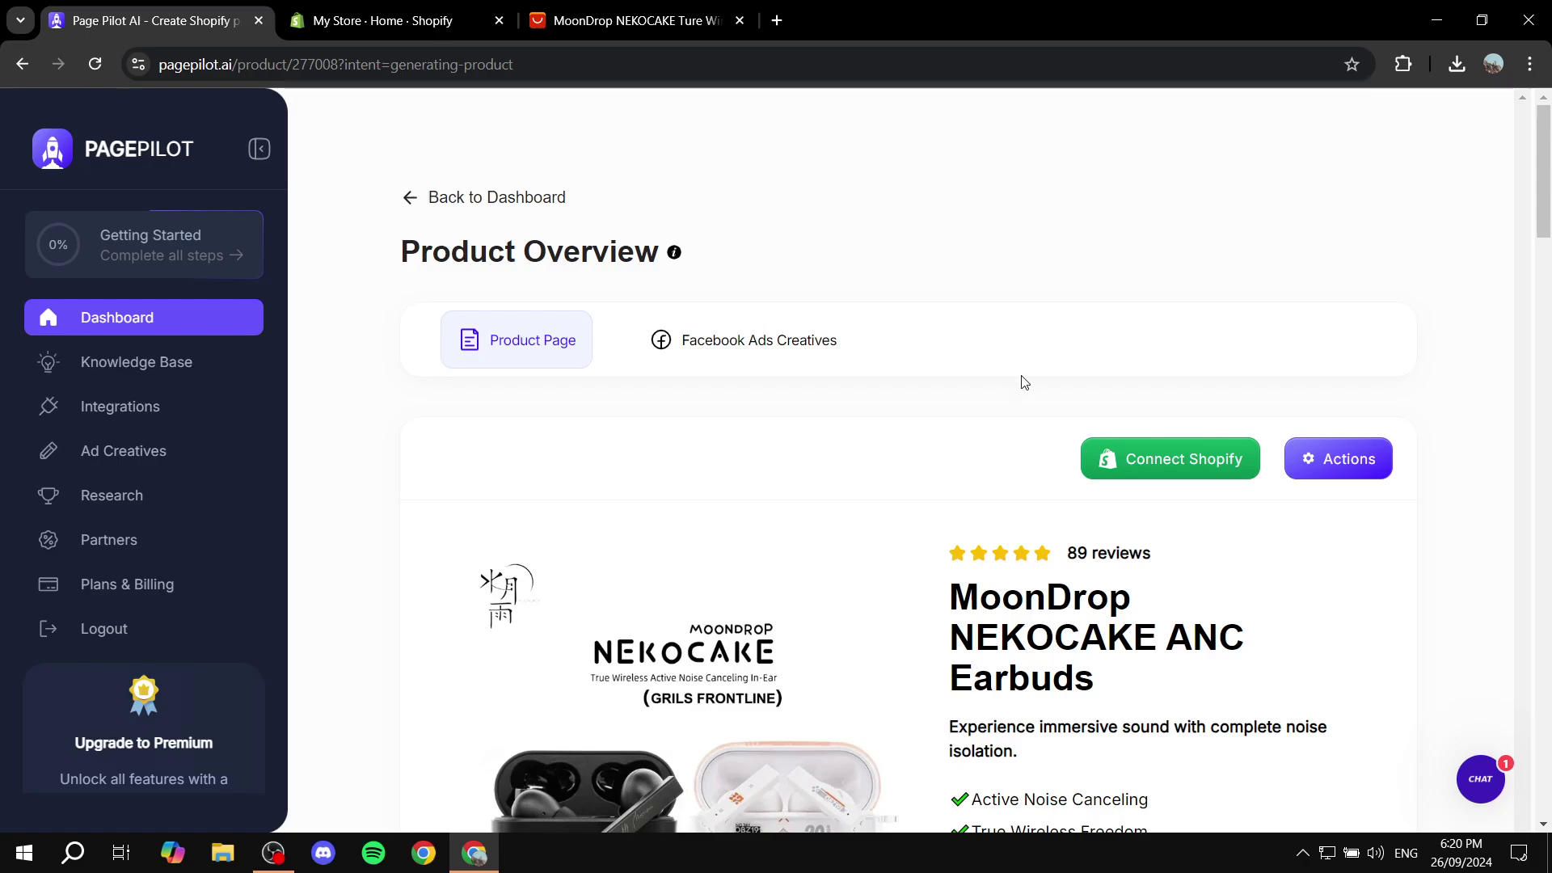
pyautogui.scroll(-1, 866, 620)
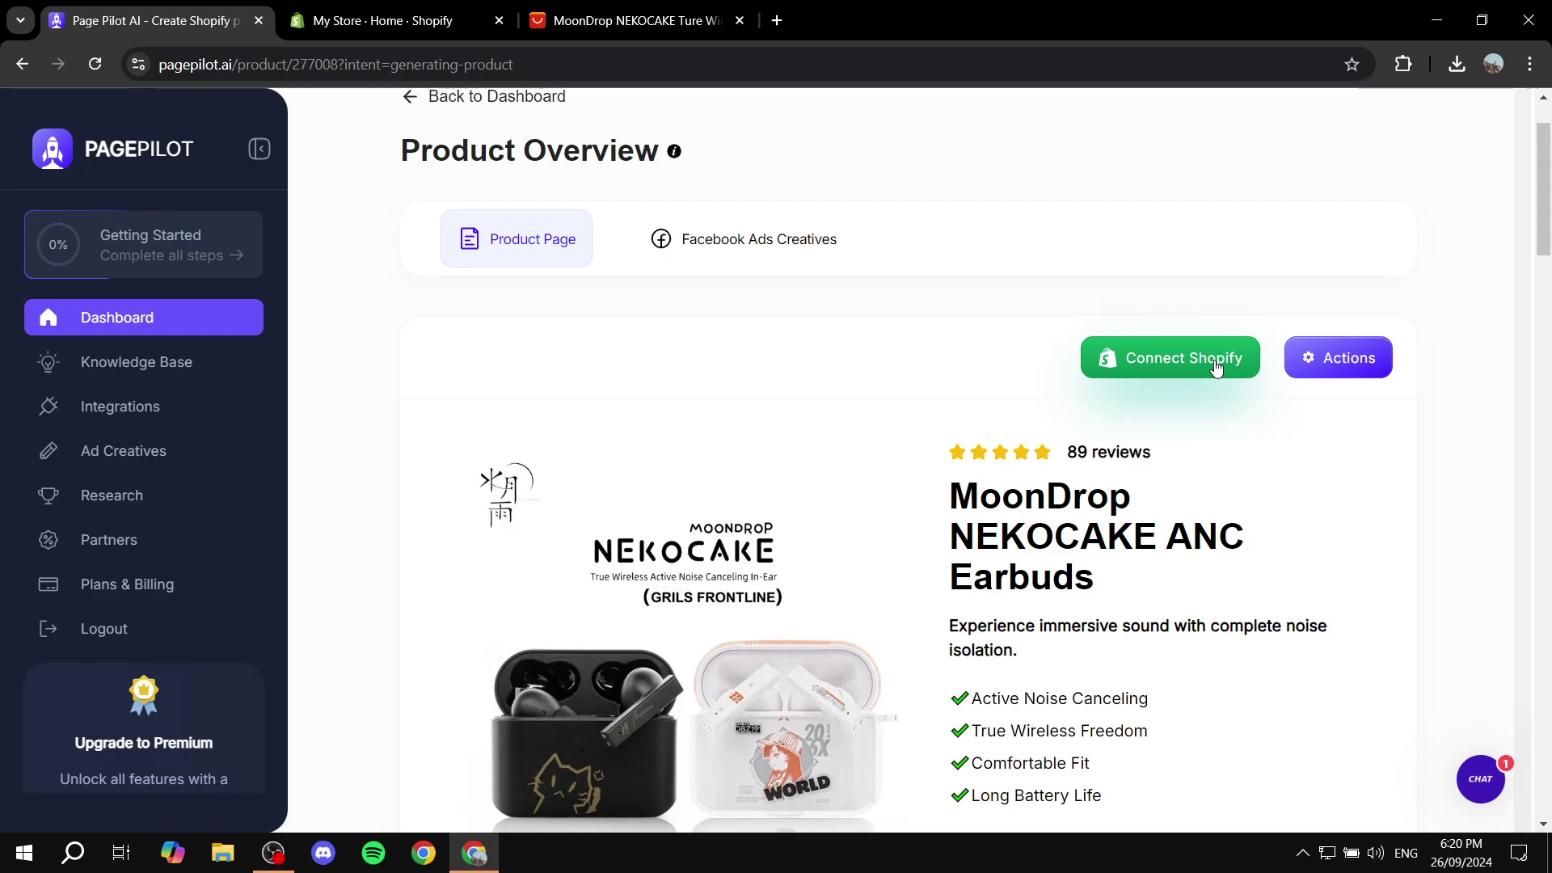
# Check the product list in the Shopify admin, then return to PagePilot and reload the generated earbuds page.
pyautogui.click(395, 24)
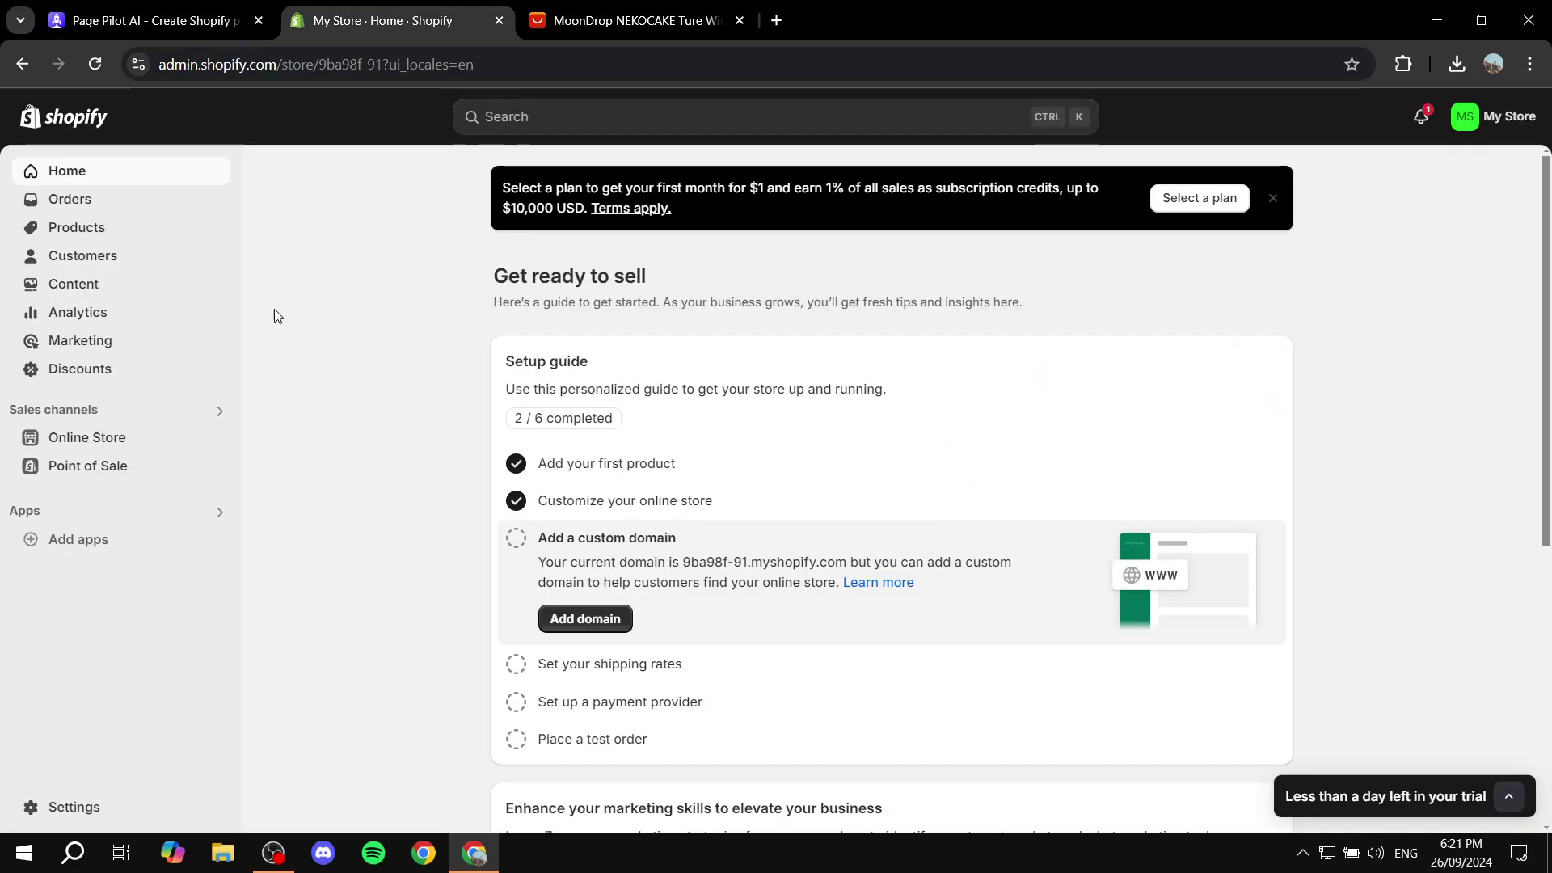
pyautogui.click(77, 227)
pyautogui.click(153, 20)
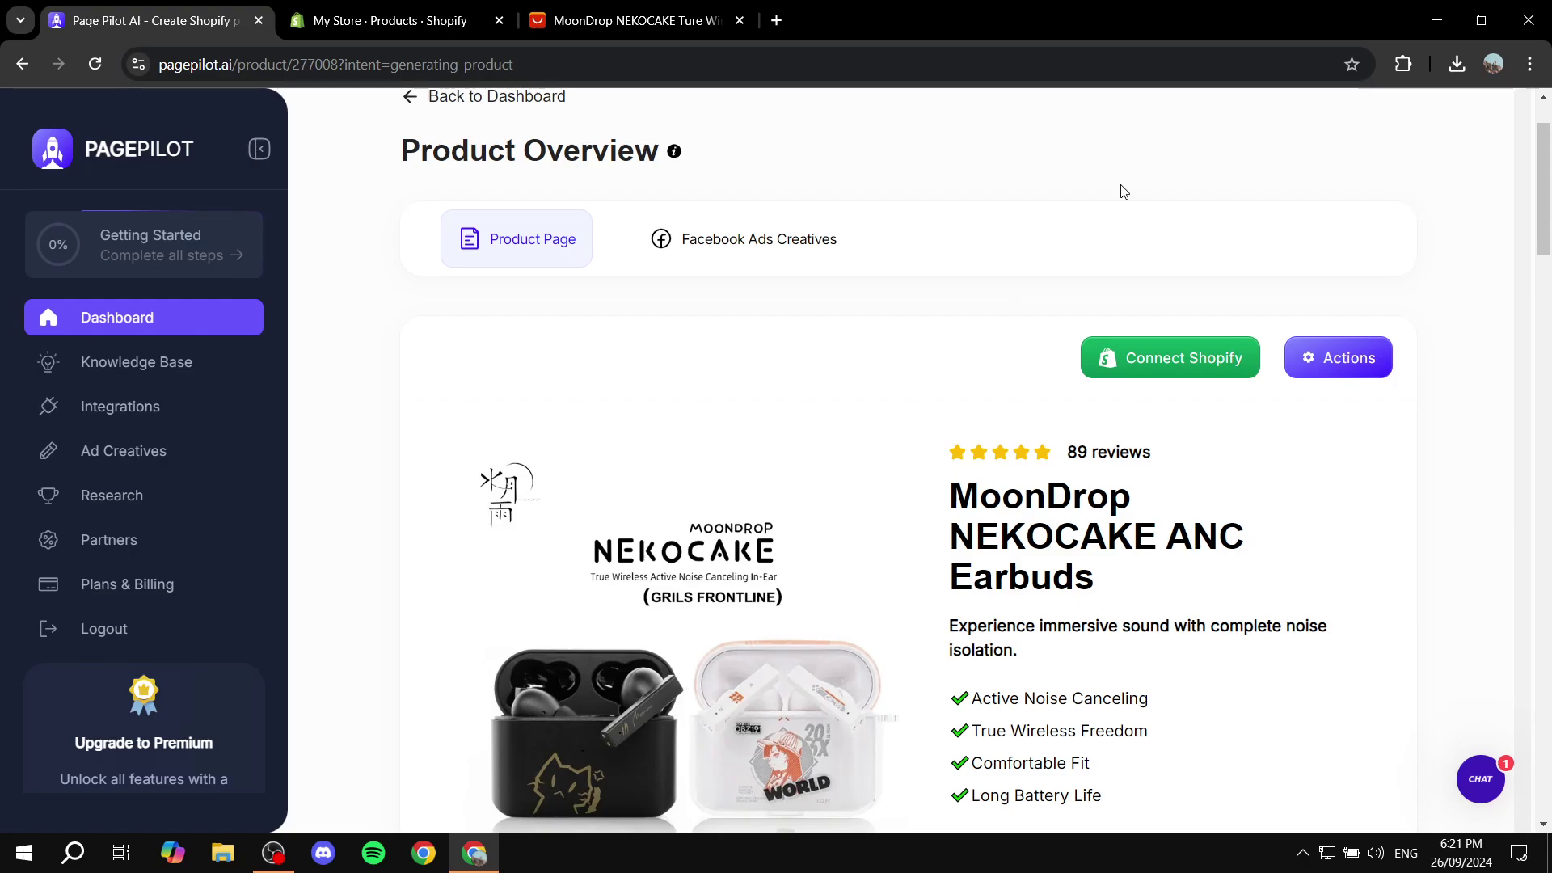
pyautogui.click(388, 21)
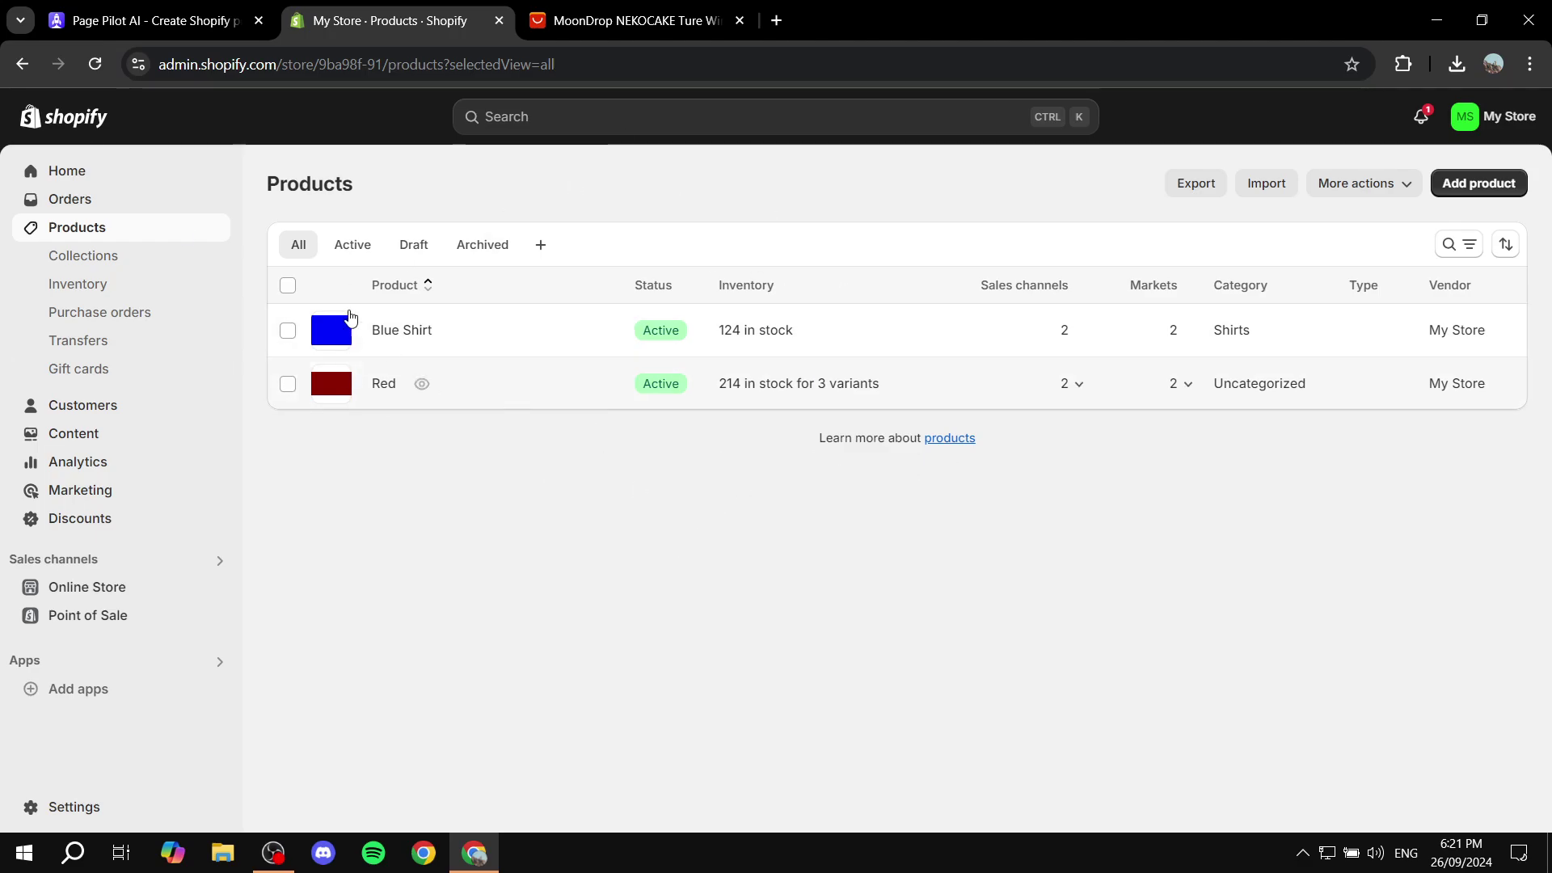
pyautogui.click(162, 20)
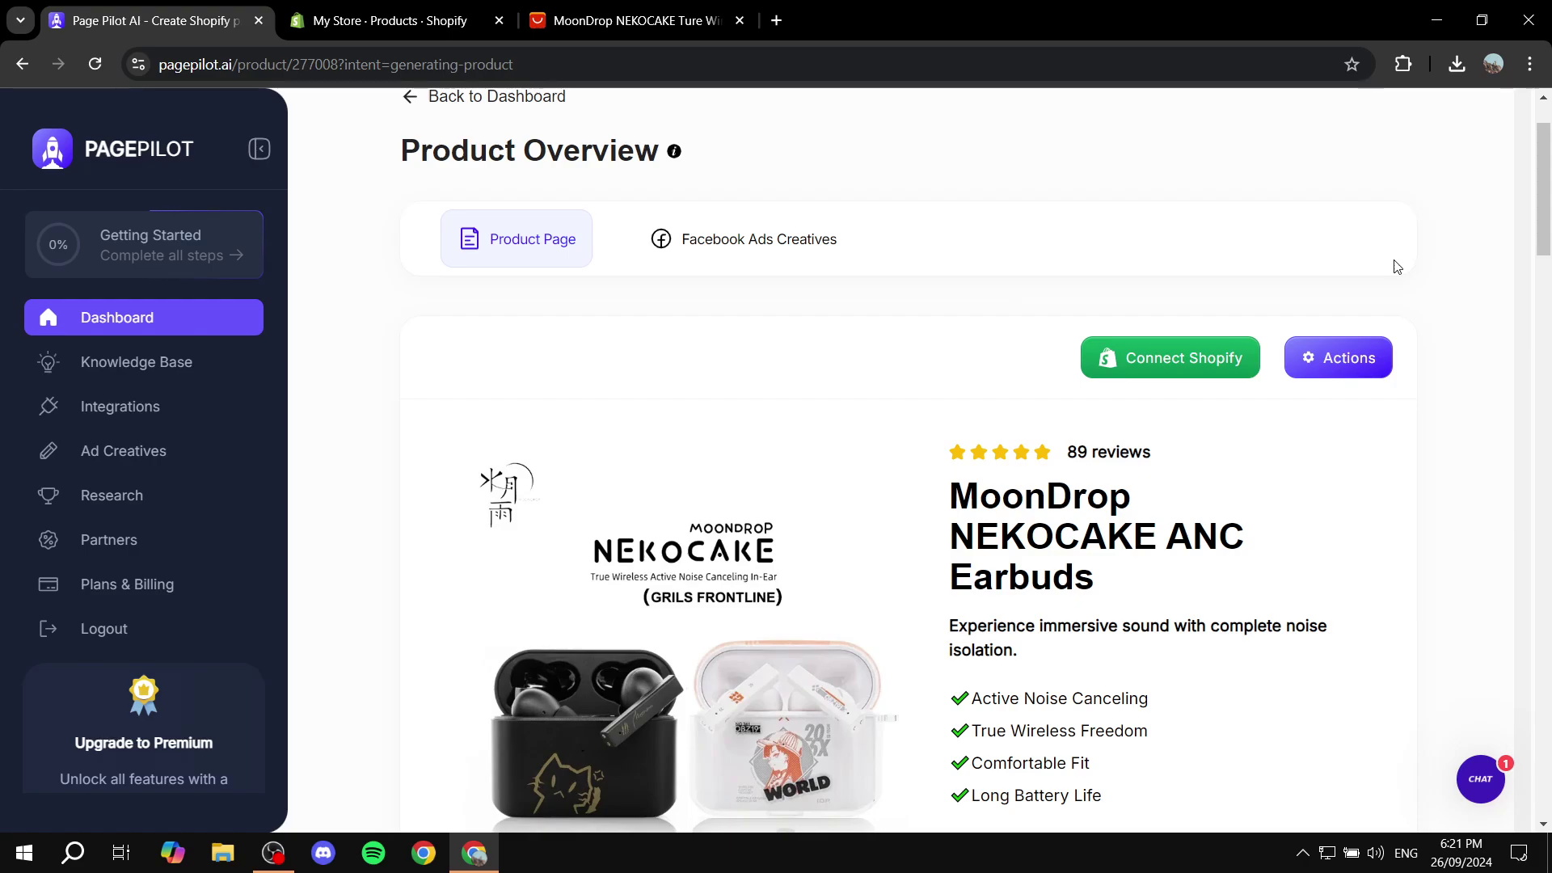
pyautogui.press('F5')
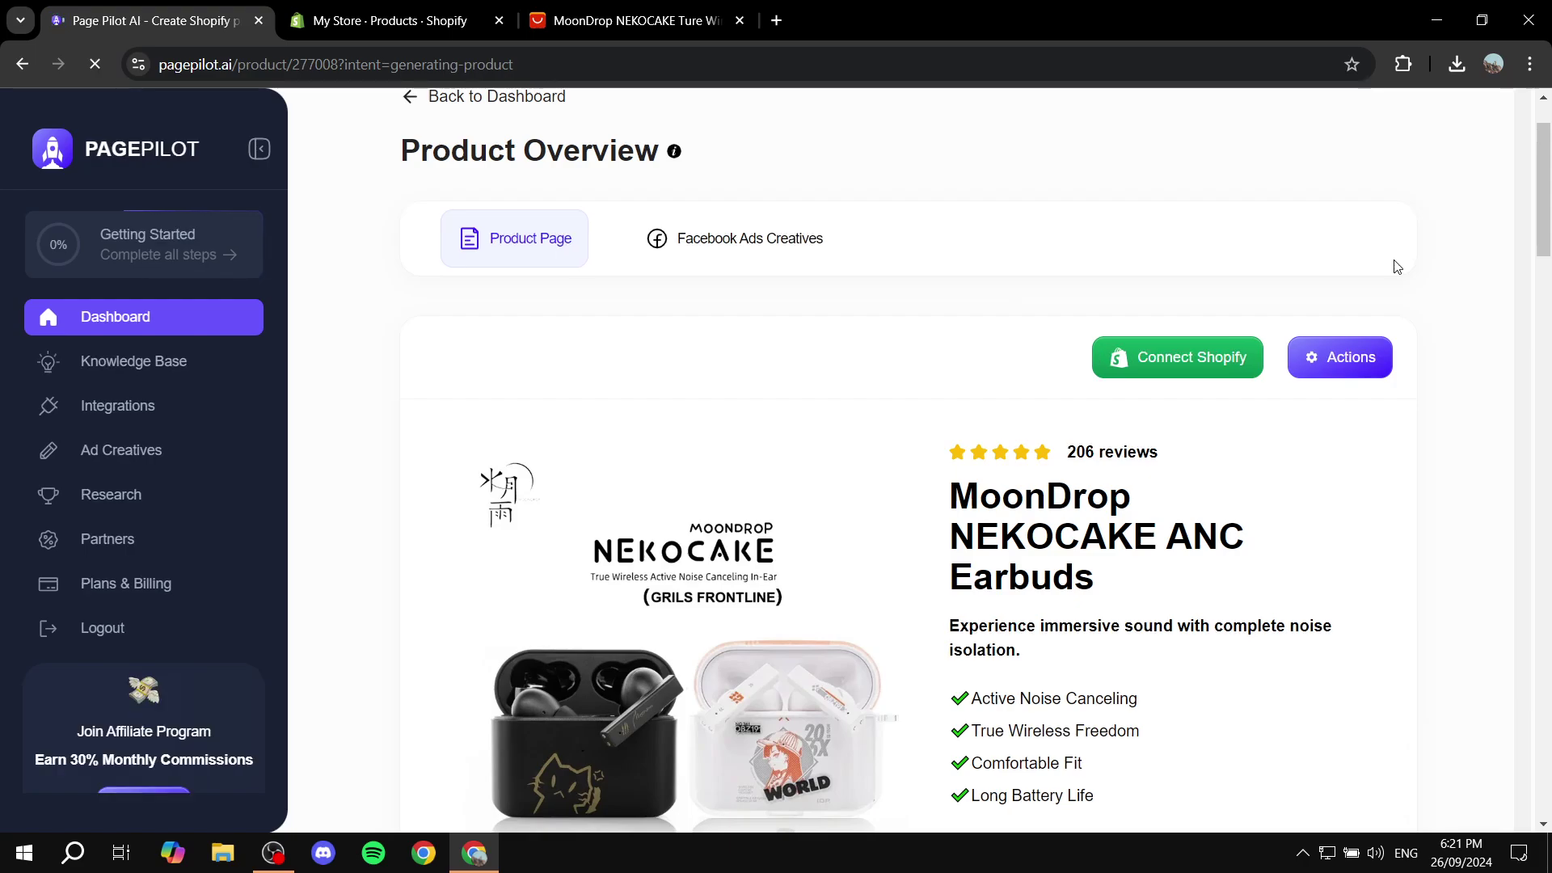